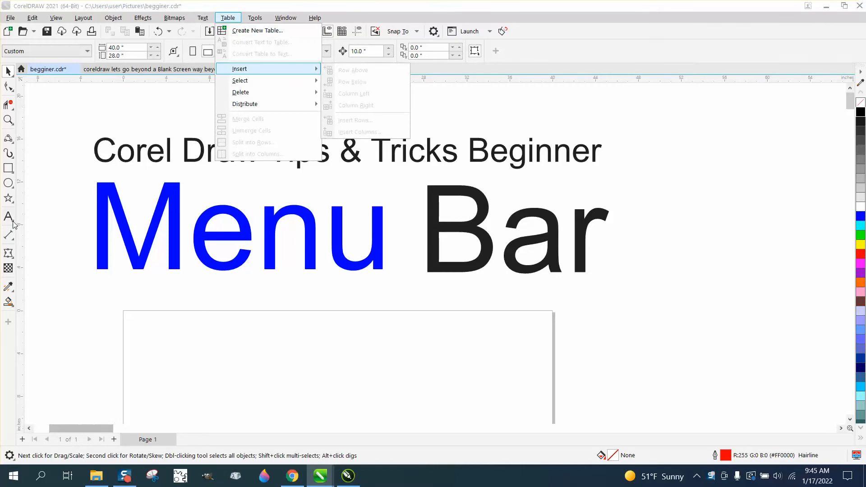
click(10, 218)
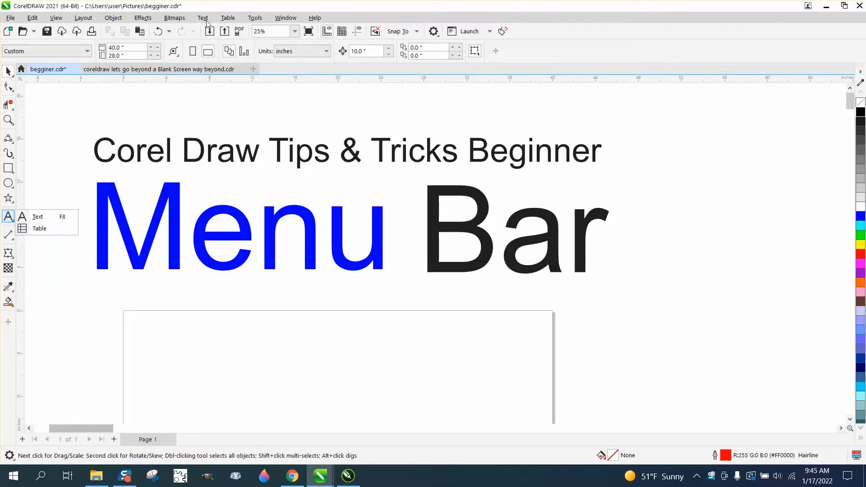
click(254, 18)
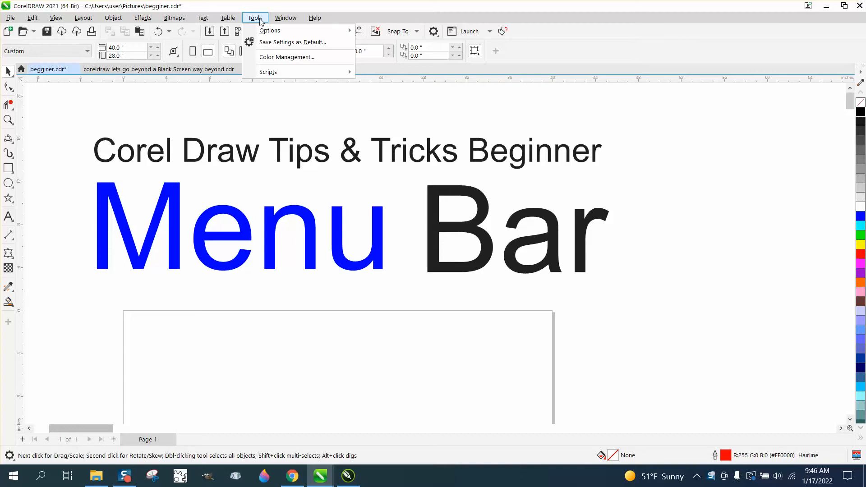
mouse_move(293, 72)
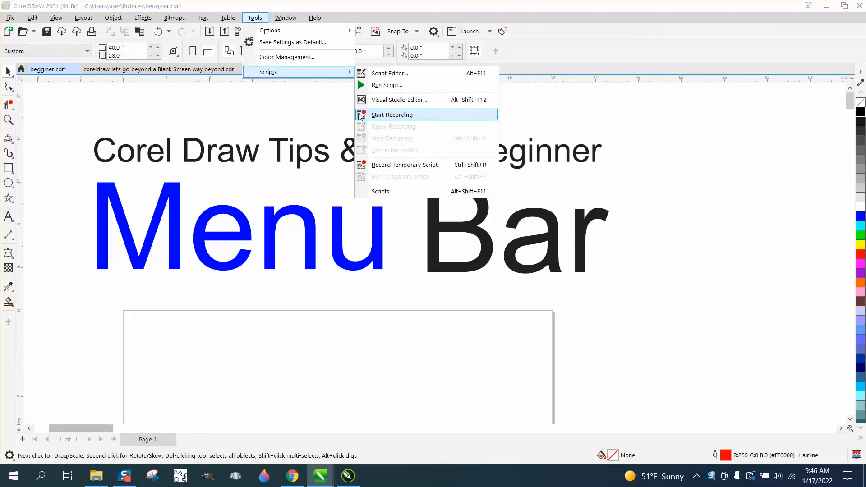
click(325, 90)
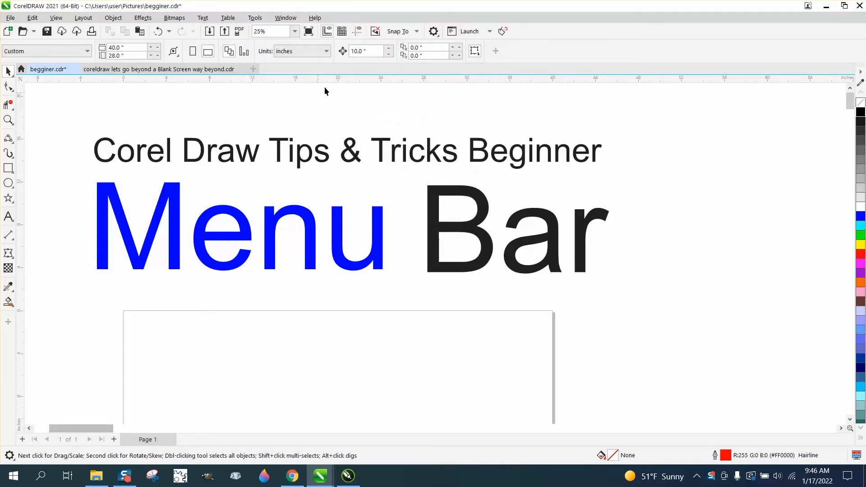
Set the nudge distance to .001 inches.
triple_click(369, 53)
key(BackSpace)
text(.001)
drag(21, 79, 123, 310)
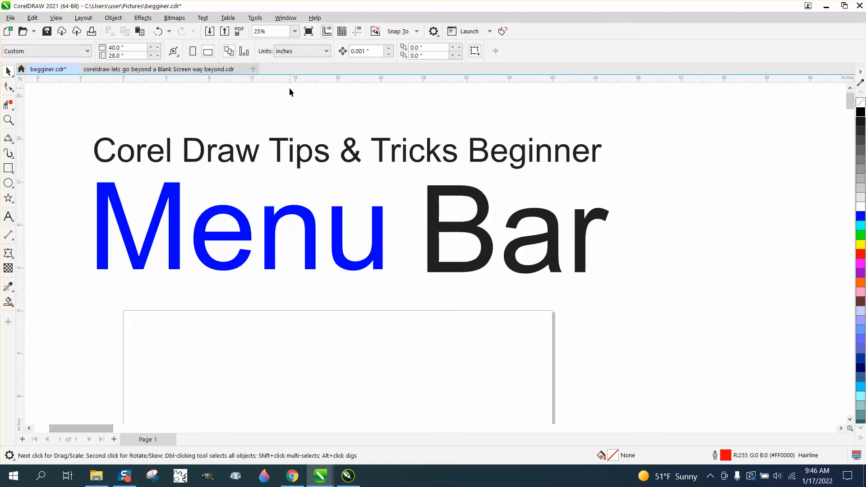
Save the current settings as the new document defaults.
click(255, 18)
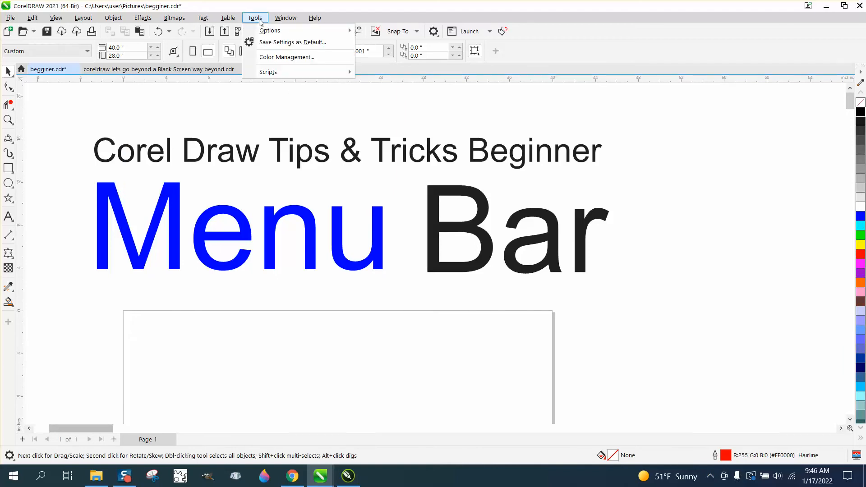
click(272, 43)
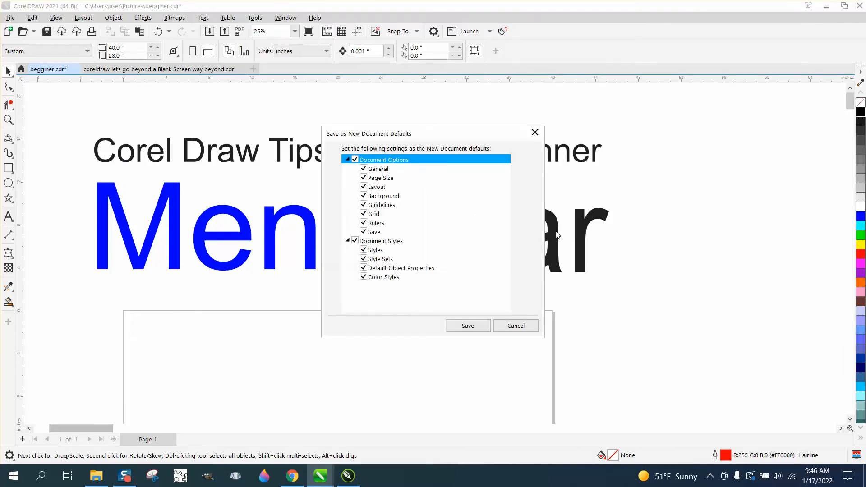
click(467, 326)
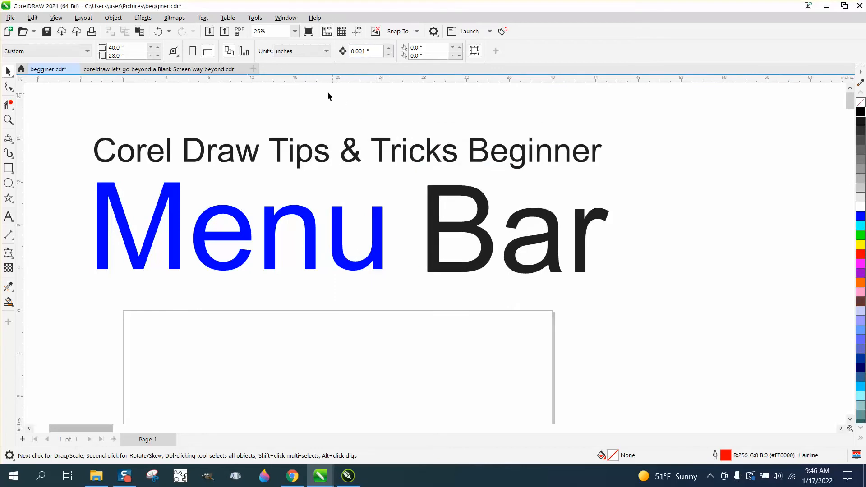
Assign the shortcut key S,A to the File Save As command and close the Options dialog.
click(255, 18)
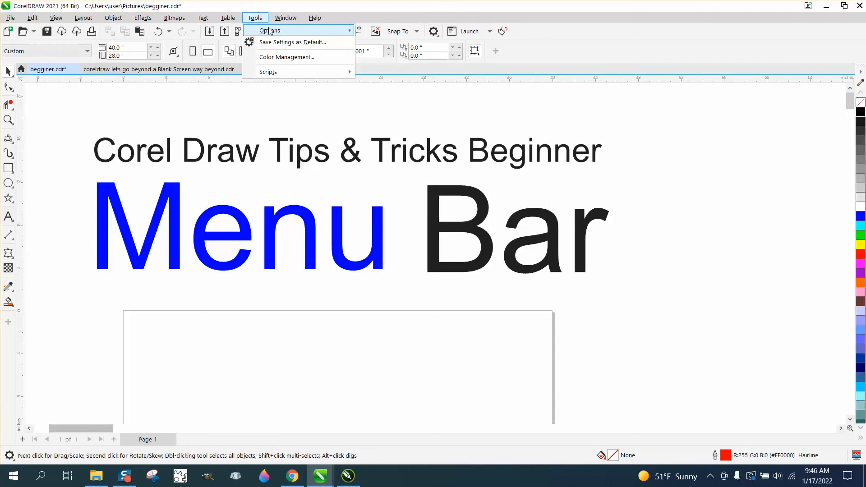
mouse_move(270, 74)
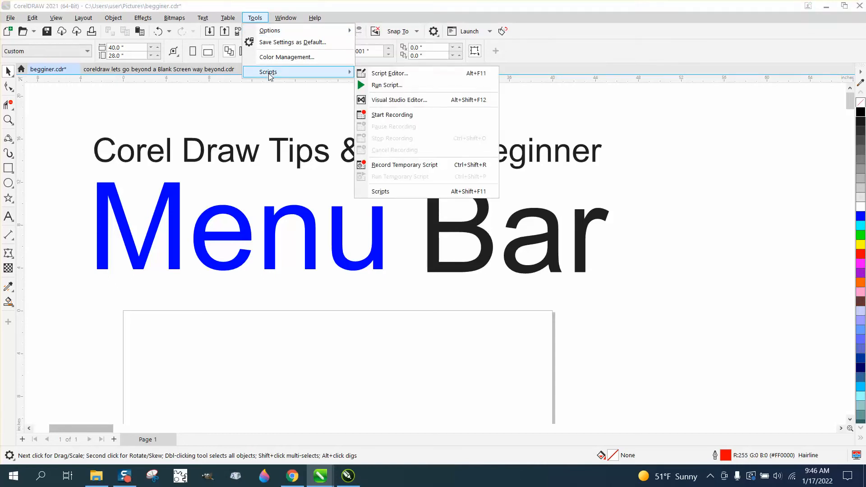
mouse_move(271, 34)
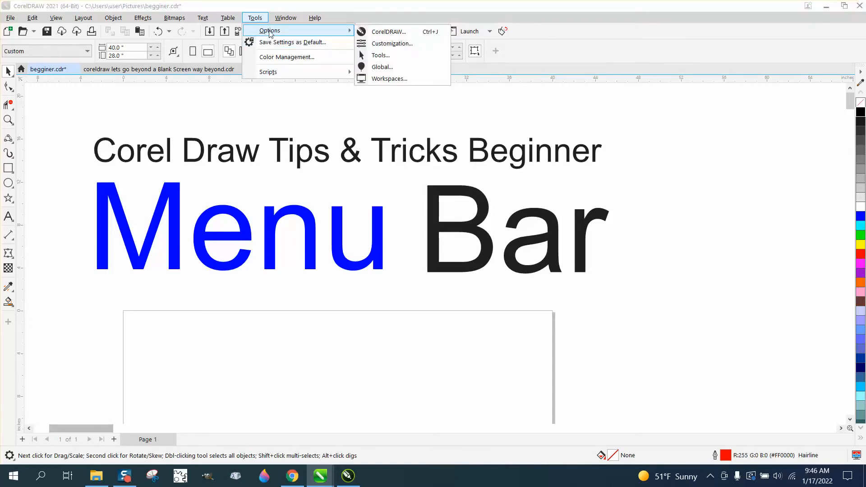
click(392, 45)
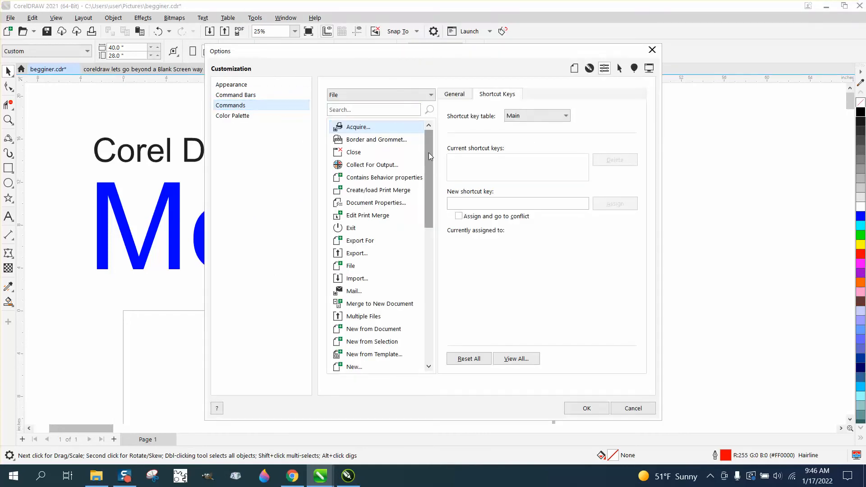
drag(428, 152, 428, 269)
click(363, 291)
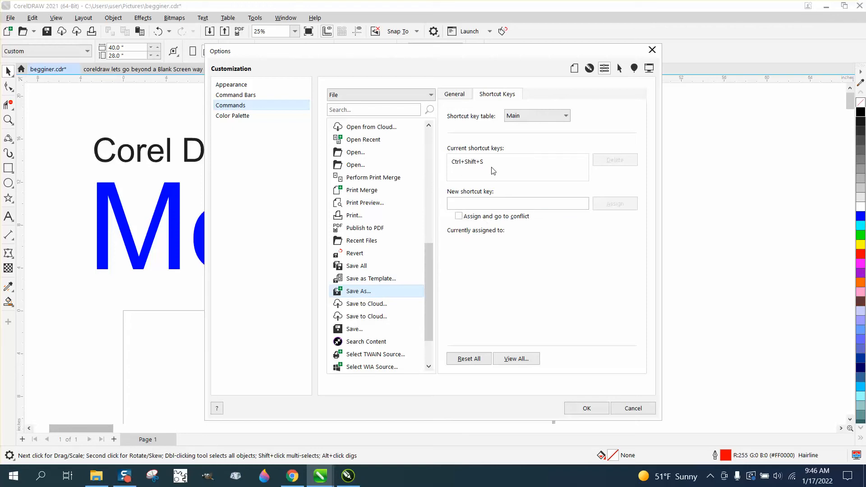
click(476, 201)
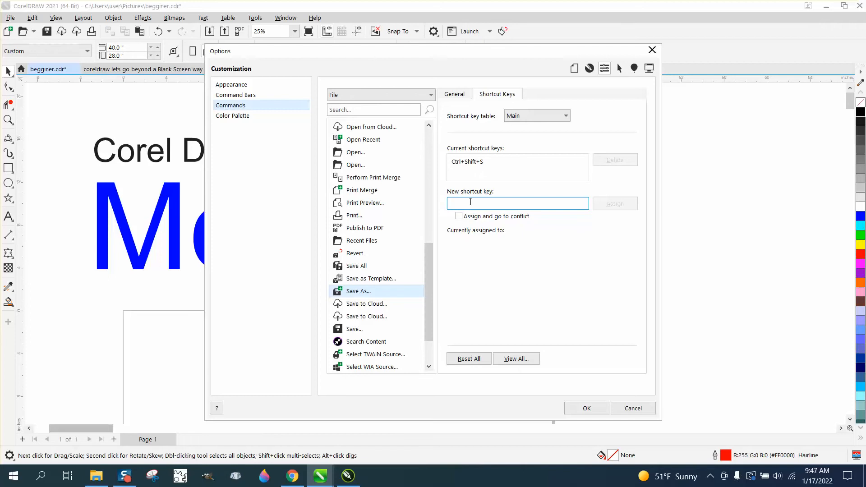
key(s)
key(a)
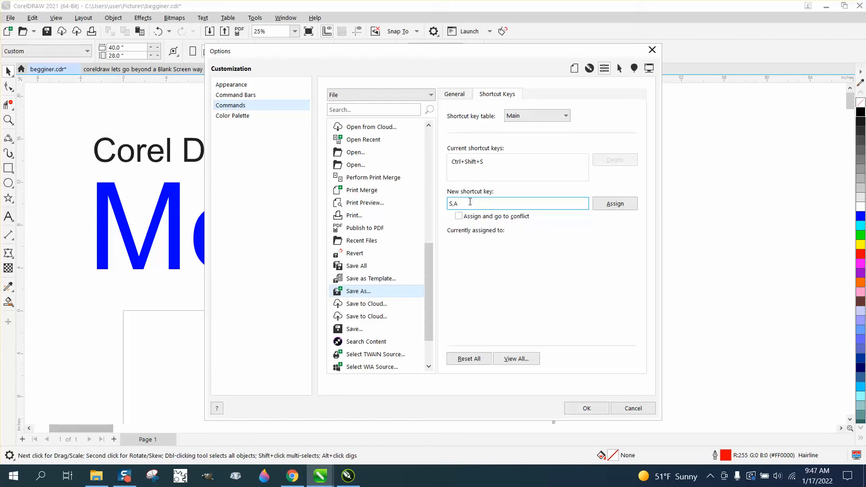
click(615, 203)
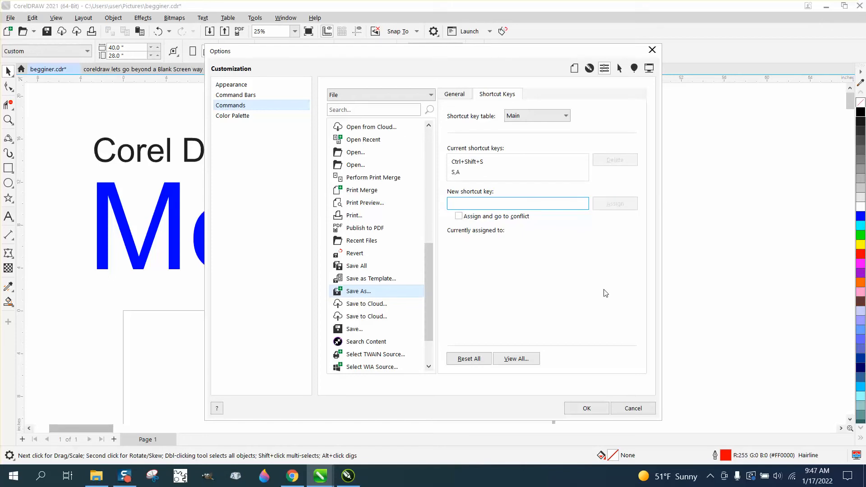
click(587, 408)
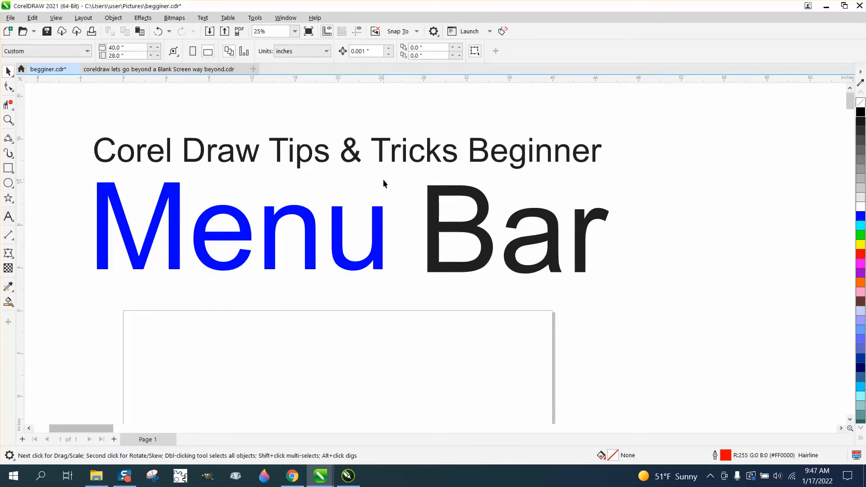
Test the S,A shortcut to open the Save Drawing dialog, cancel it, and check the File menu's Save As entry.
key(s)
key(a)
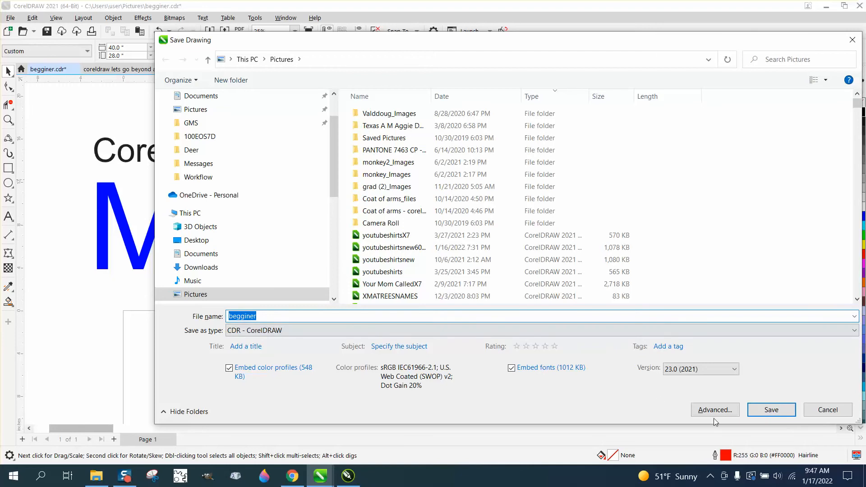
click(834, 413)
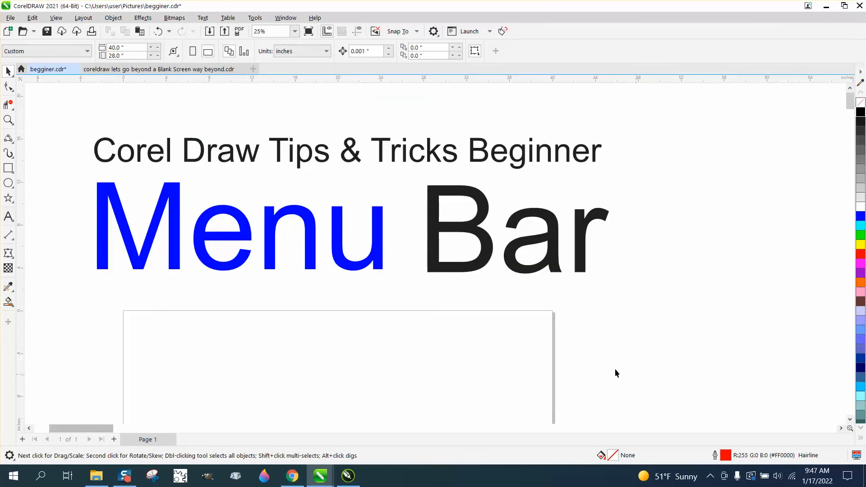
click(11, 18)
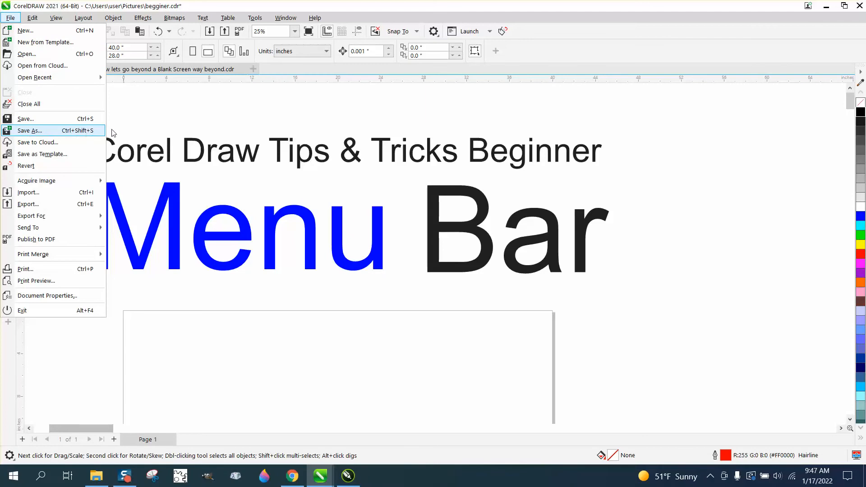
click(293, 121)
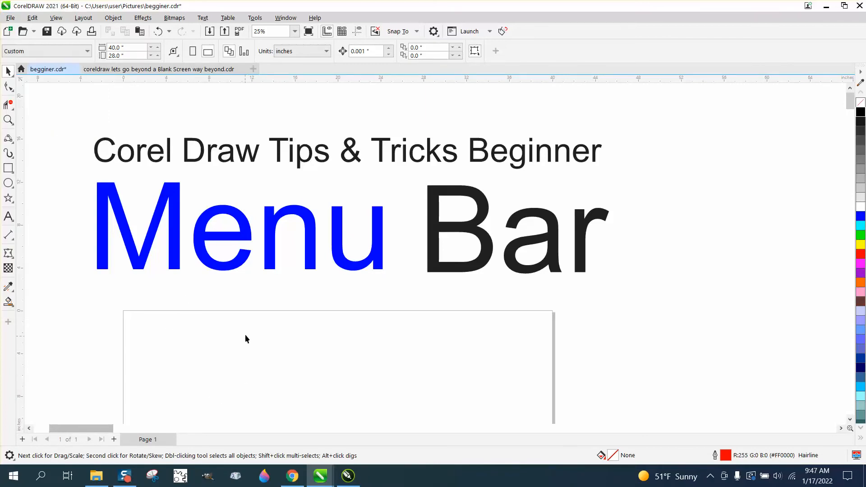
Draw two small rectangles on the page with the Rectangle tool.
click(8, 167)
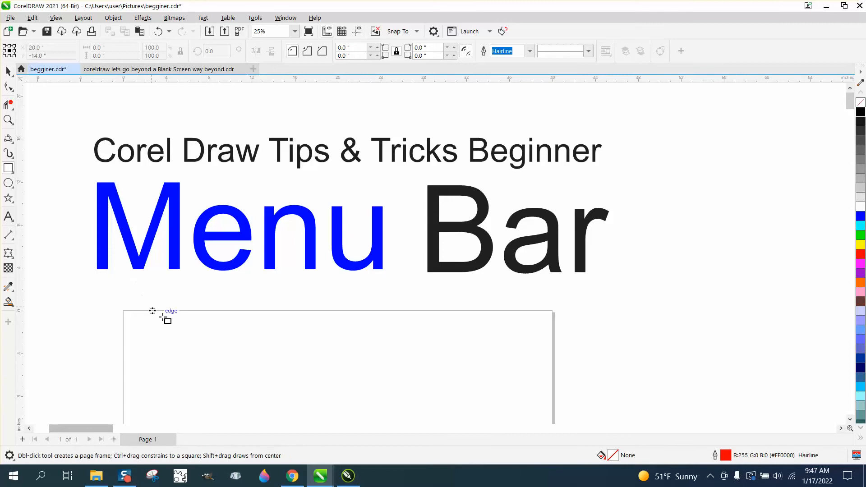
mouse_move(188, 331)
mouse_down()
mouse_move(234, 351)
mouse_move(284, 356)
mouse_up()
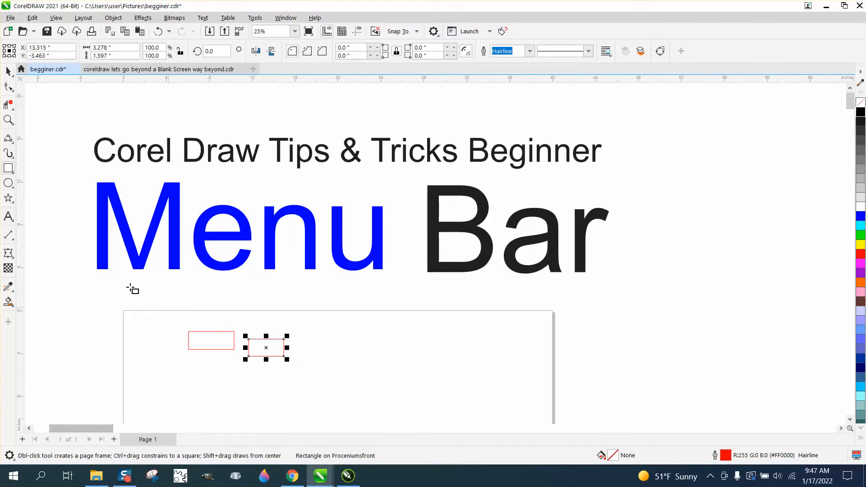
Select both rectangles and group them.
click(8, 71)
drag(131, 294, 352, 383)
key(ctrl+g)
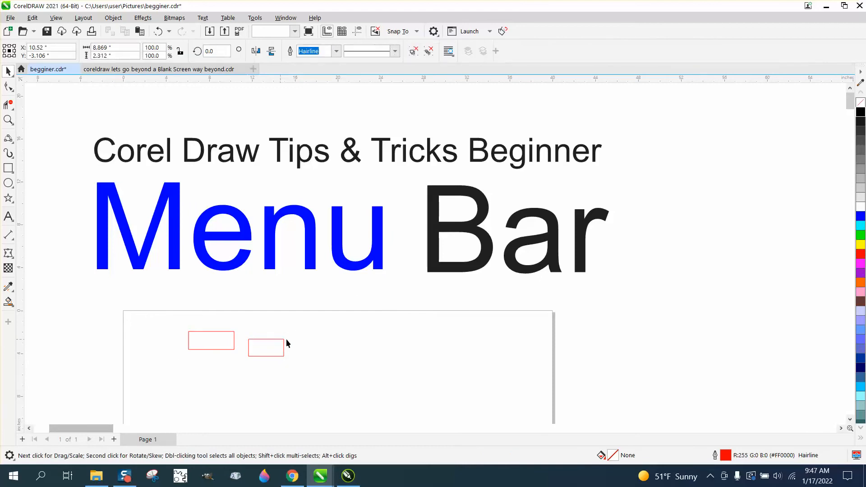
drag(285, 339, 314, 338)
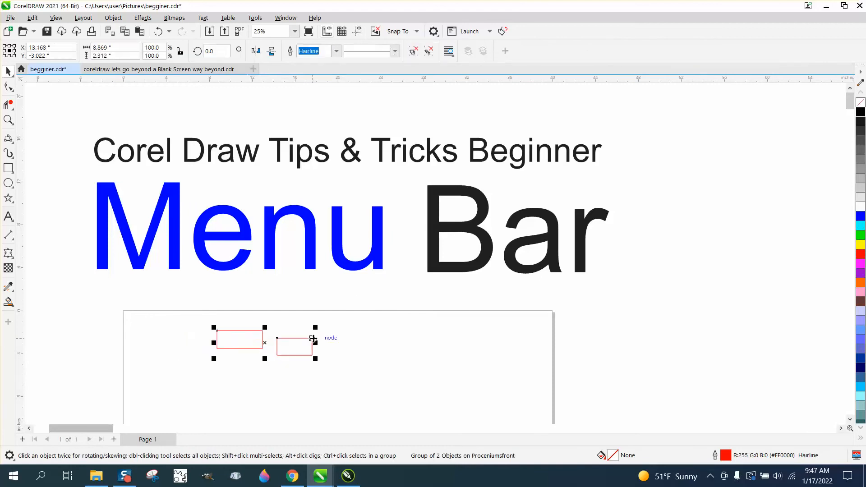
click(158, 31)
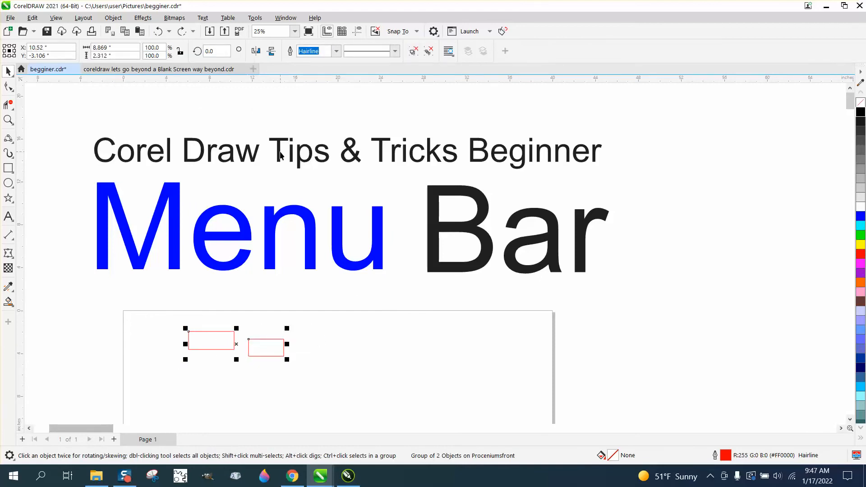
Assign the shortcut key G to the Object Group command in the customization options.
key(g)
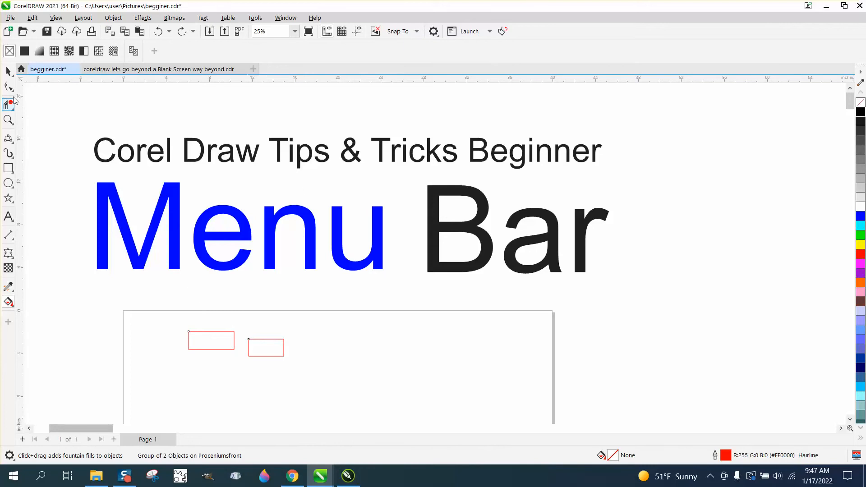
click(8, 71)
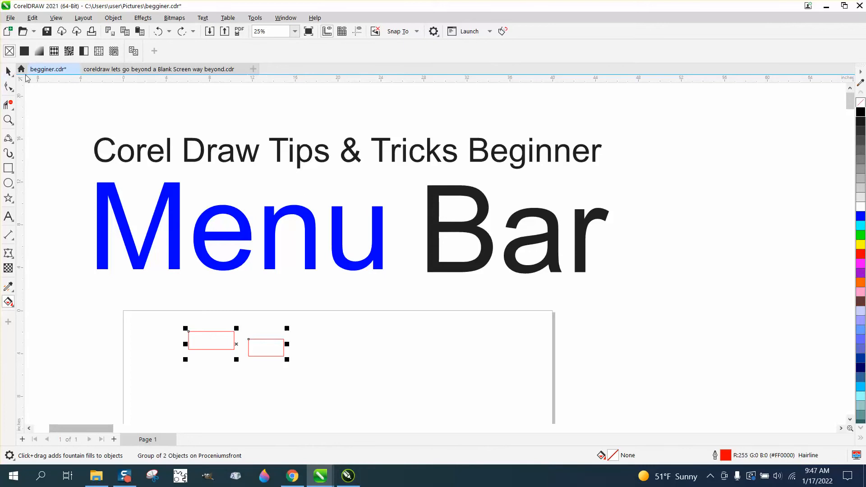
click(255, 18)
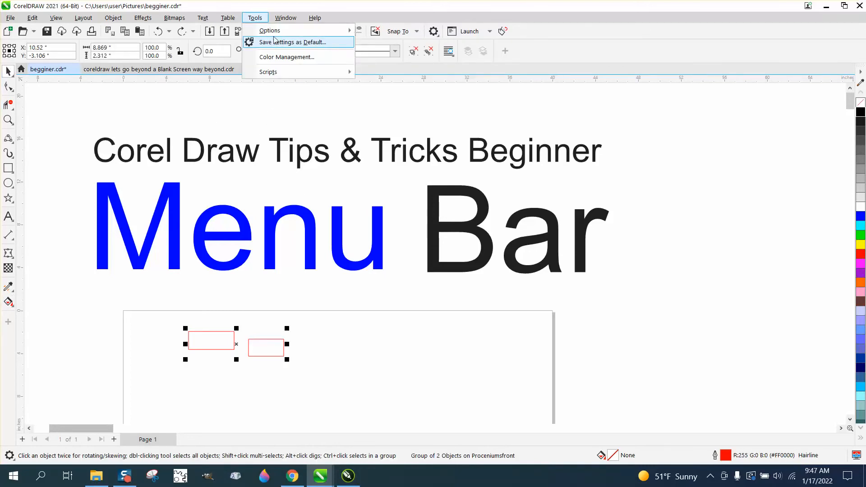
mouse_move(273, 33)
click(391, 44)
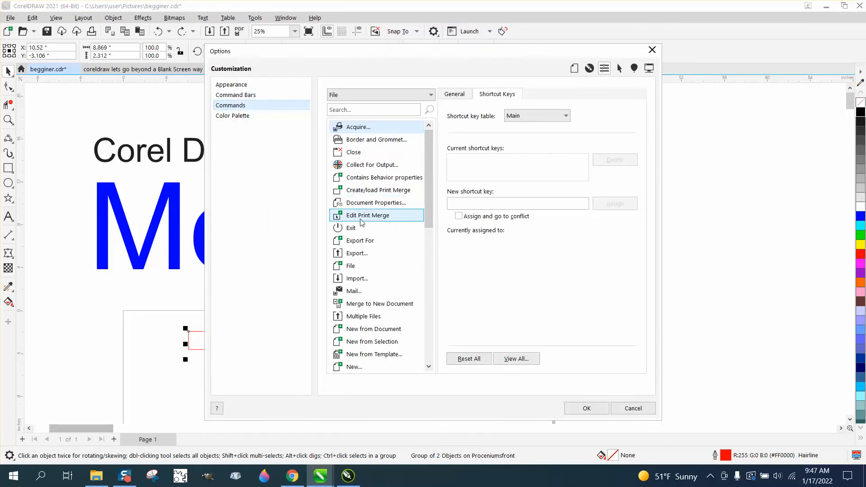
click(118, 19)
mouse_move(153, 197)
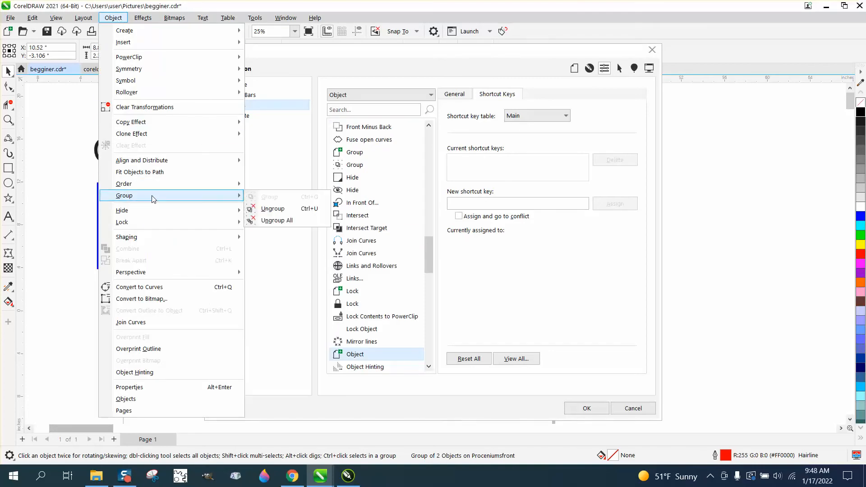
click(266, 199)
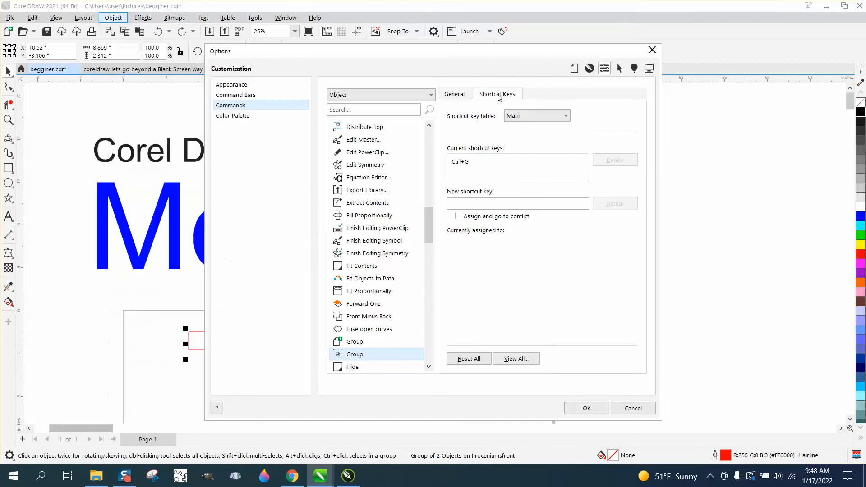
click(459, 203)
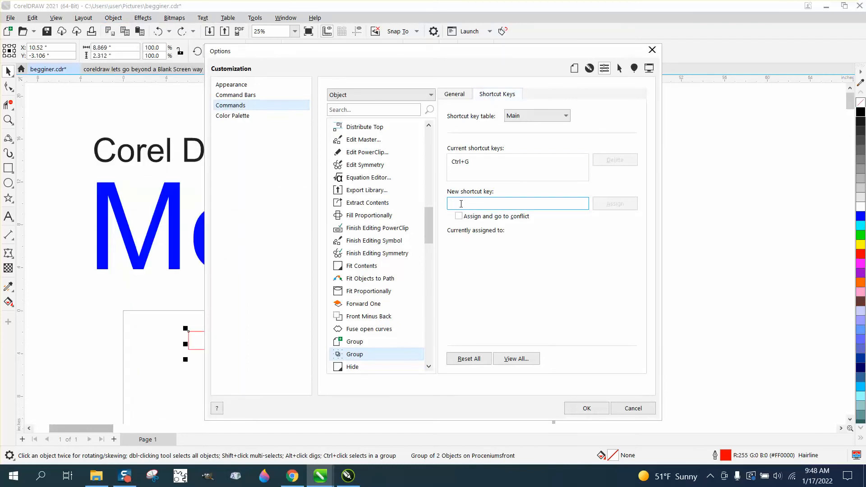
key(g)
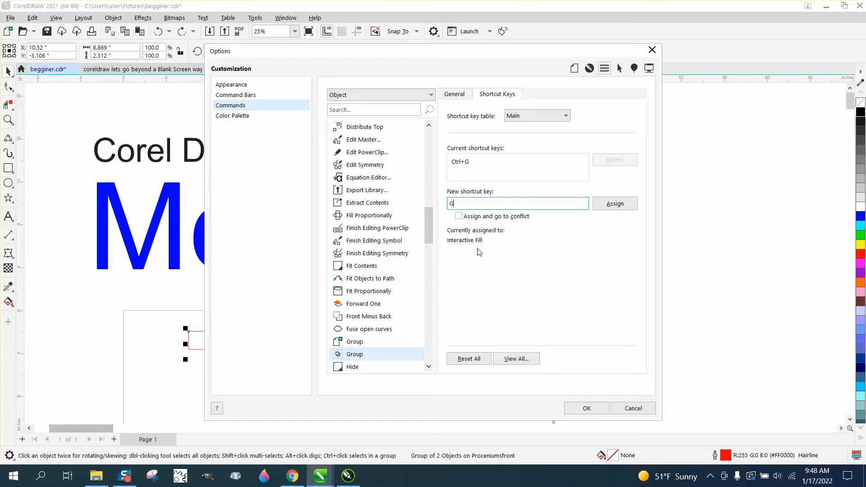
click(615, 205)
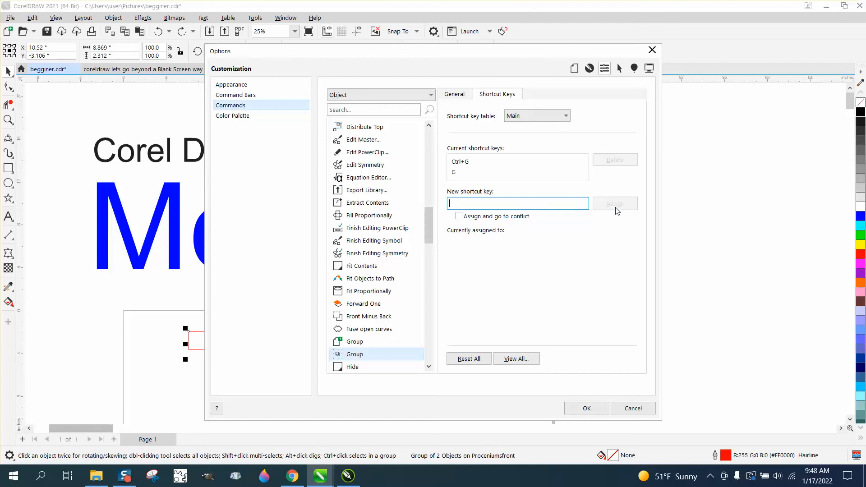
Confirm the shortcut settings and review the Group commands in the Object menu with the rectangles grouped.
click(586, 408)
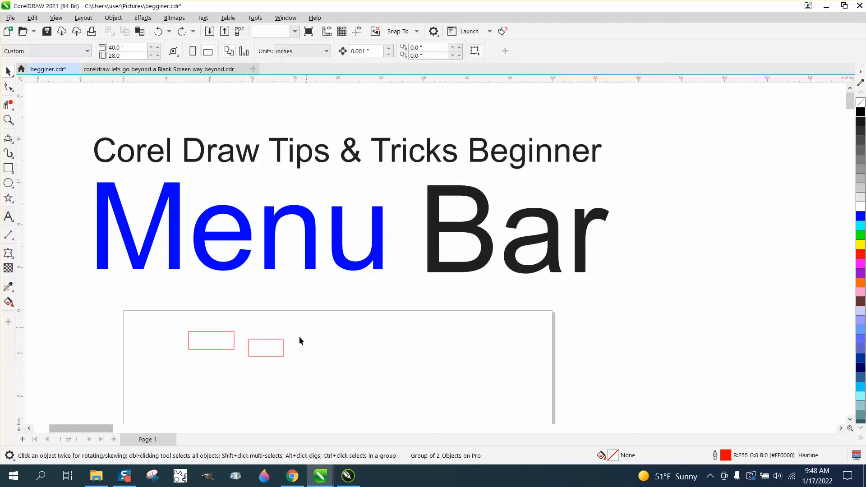
drag(279, 341, 285, 340)
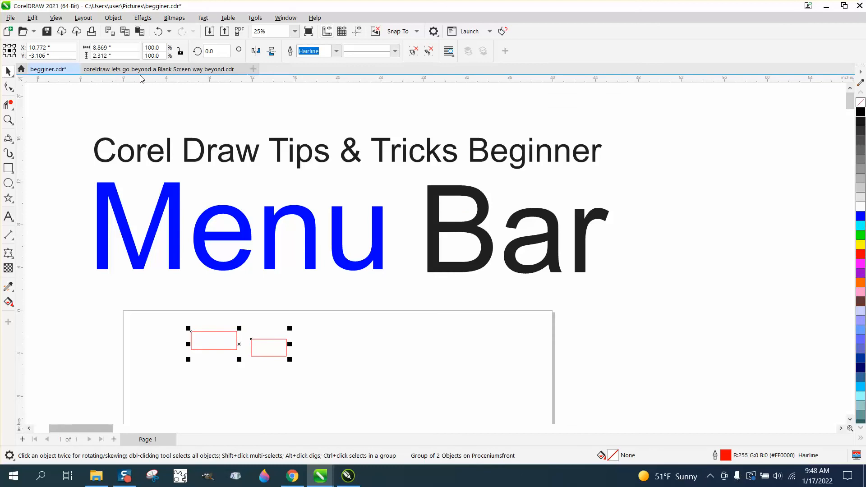
click(116, 18)
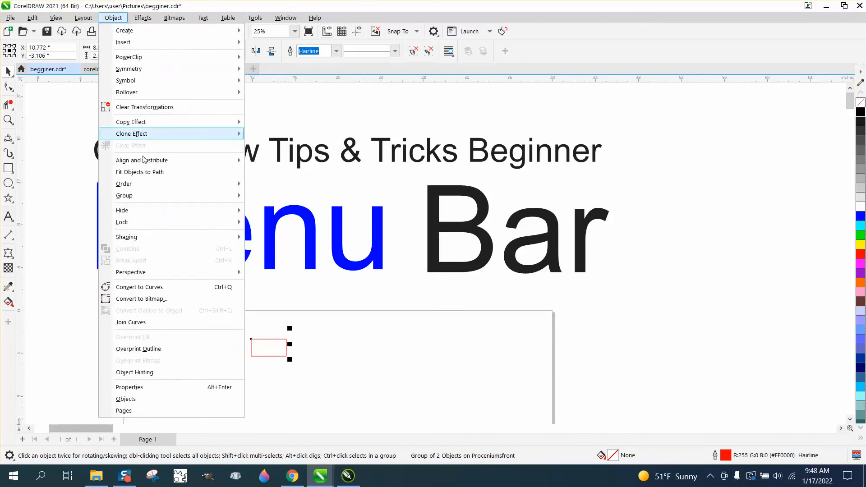
mouse_move(144, 199)
click(264, 208)
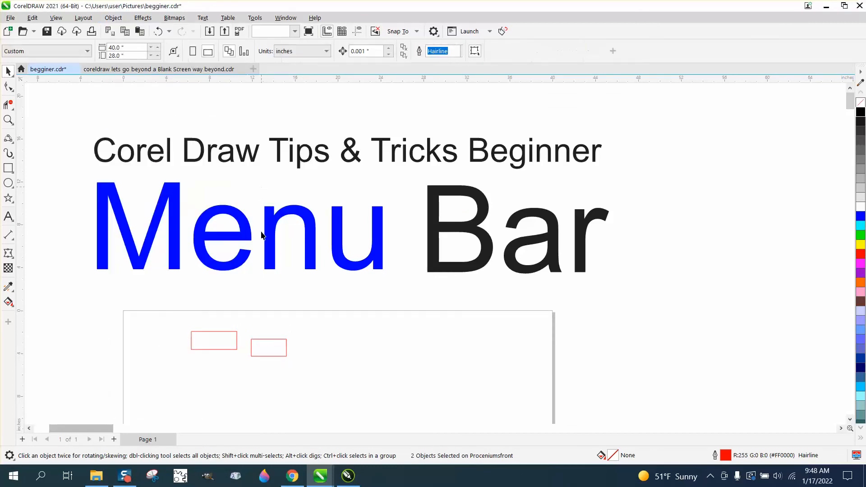
Select both rectangles, group them, and move the group slightly to the right.
click(269, 339)
drag(158, 297, 357, 387)
key(ctrl+g)
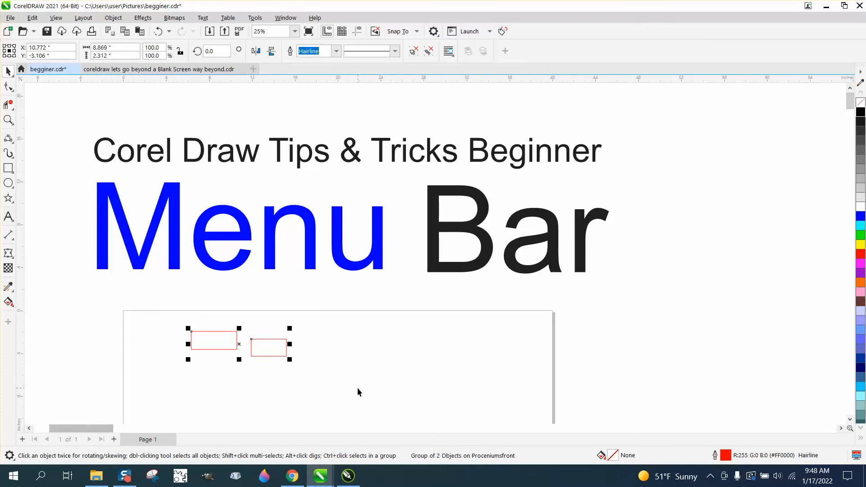
drag(286, 342, 318, 350)
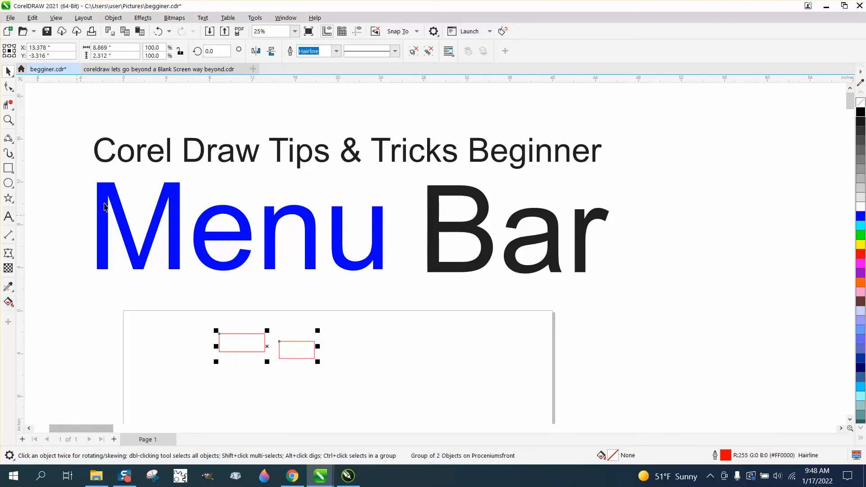
Open the Scripts docker from the Tools menu.
click(8, 301)
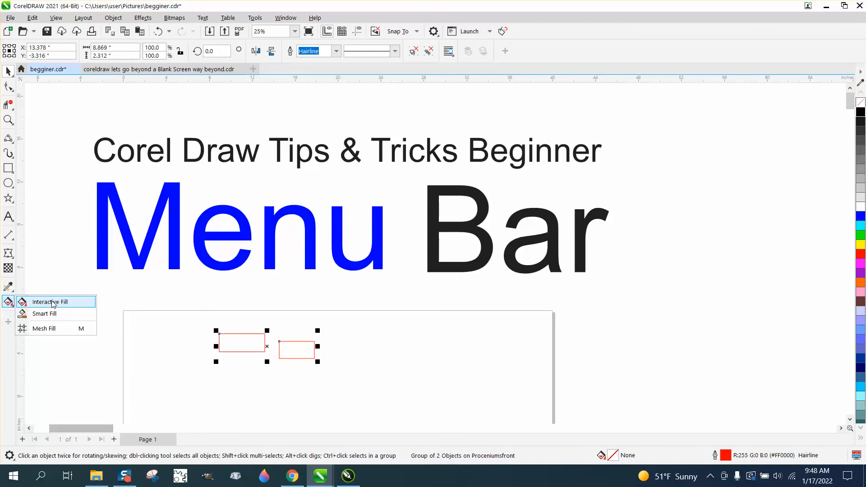
click(8, 287)
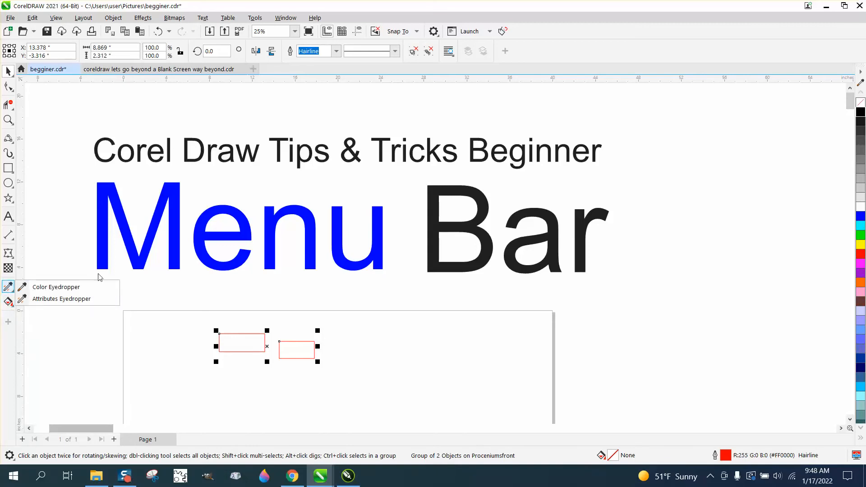
click(253, 19)
mouse_move(272, 76)
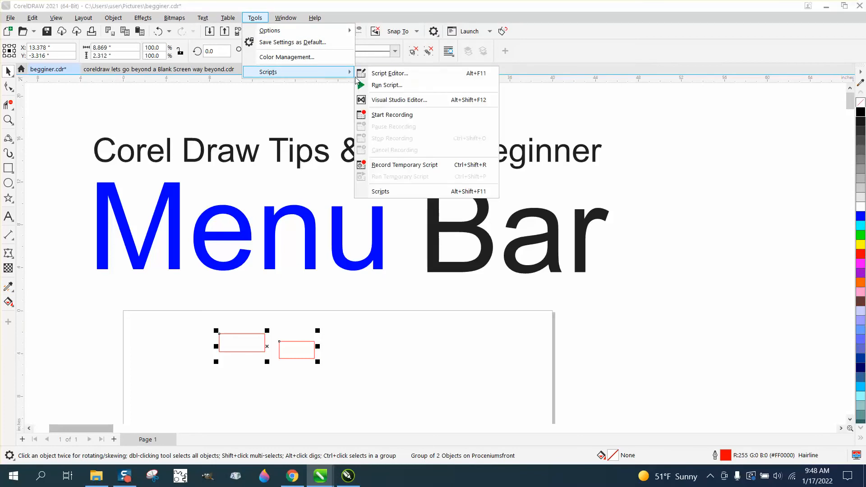
click(390, 193)
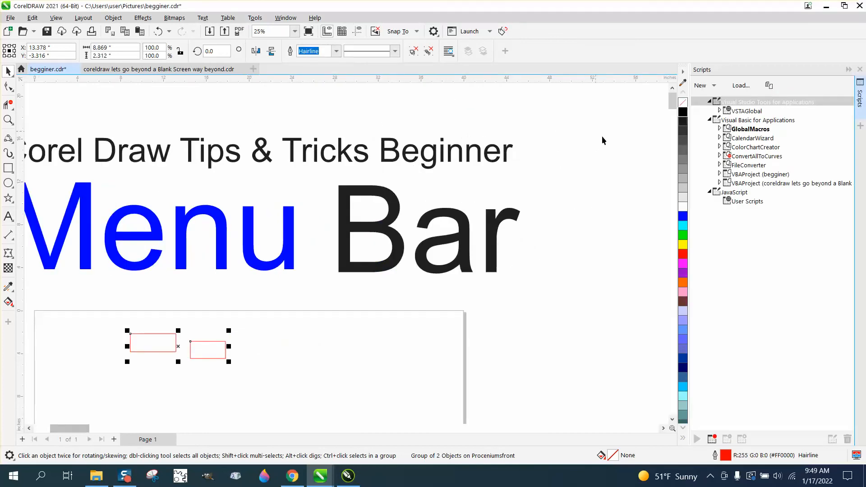
Expand the recorded macros, run the glines macro, and display the guidelines on the page.
click(719, 129)
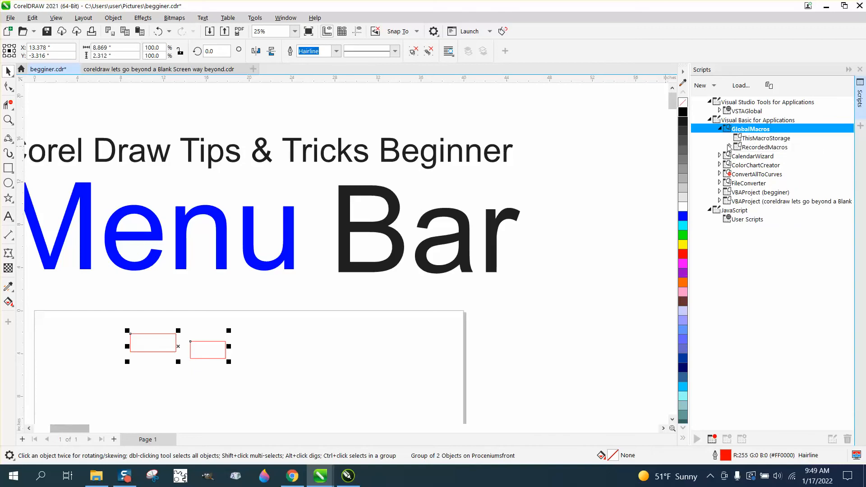
click(728, 147)
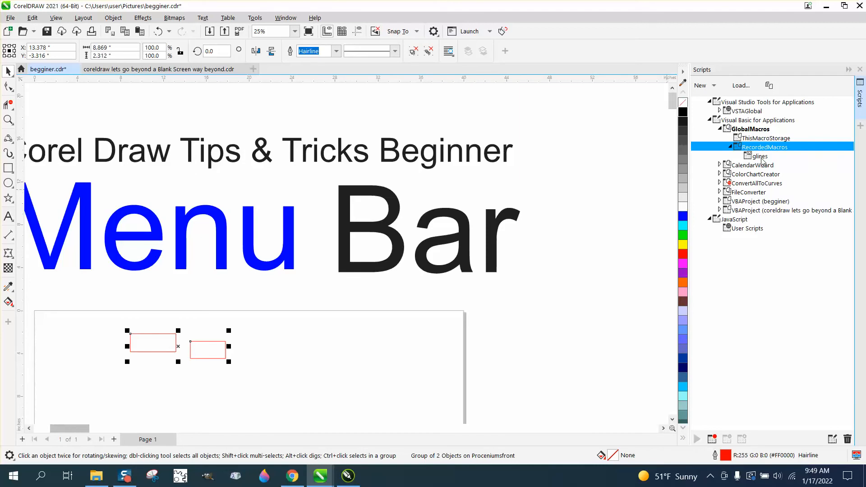
double_click(760, 158)
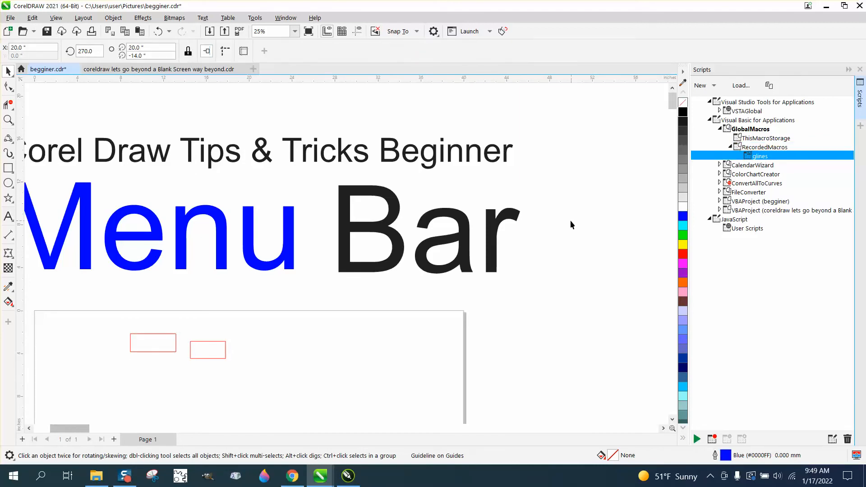
click(670, 115)
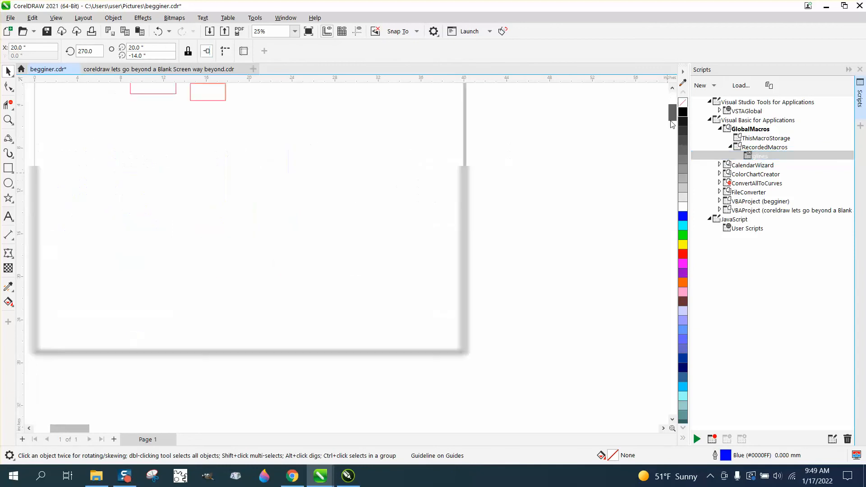
drag(672, 124, 672, 121)
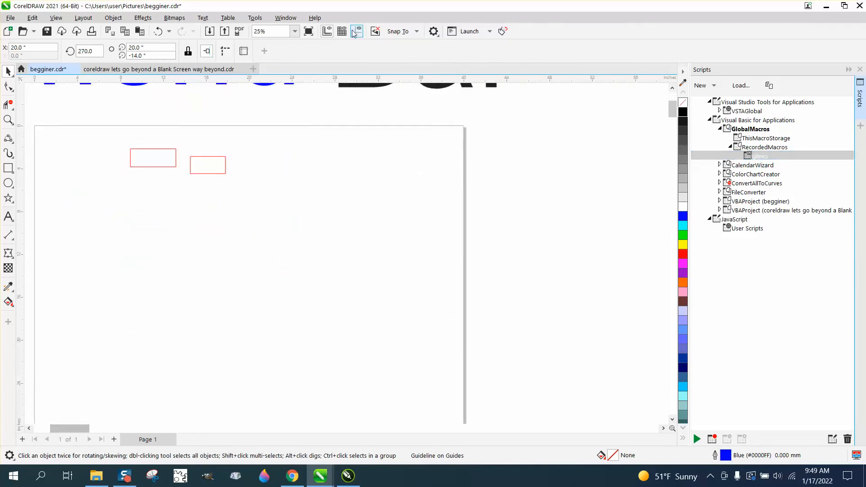
click(355, 33)
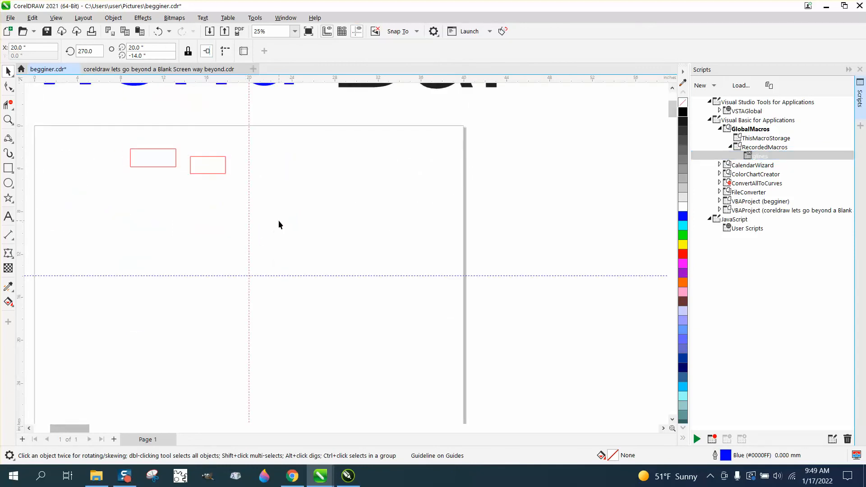
Delete the vertical and horizontal guidelines.
click(248, 153)
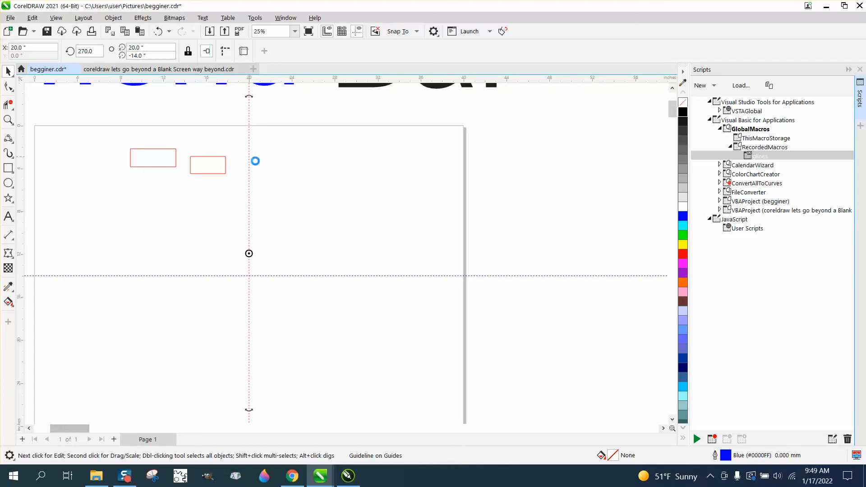
key(Delete)
click(291, 276)
key(Delete)
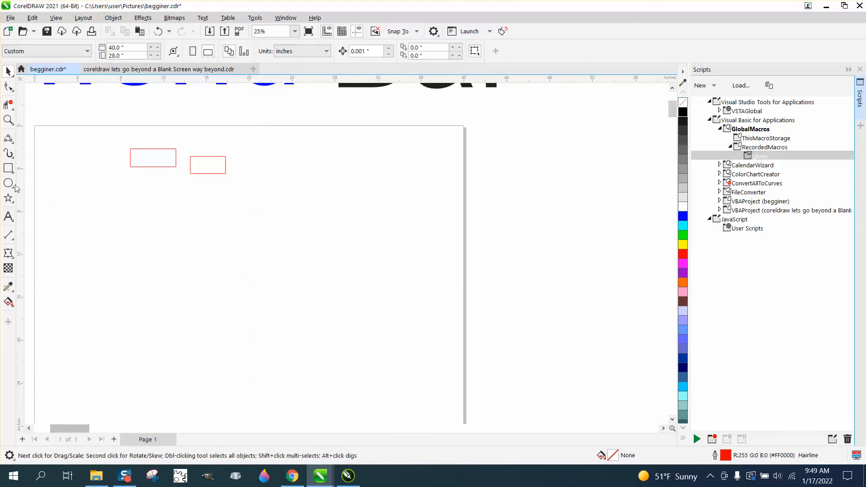
Draw a circle about 11.3 inches across below the rectangles with the Ellipse tool.
click(8, 183)
drag(277, 211, 205, 334)
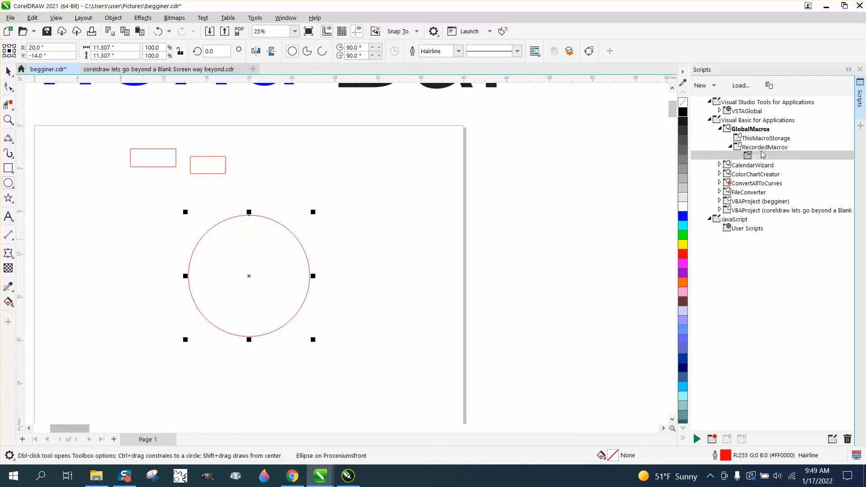
Run the glines macro again to add the guidelines.
click(760, 156)
double_click(760, 156)
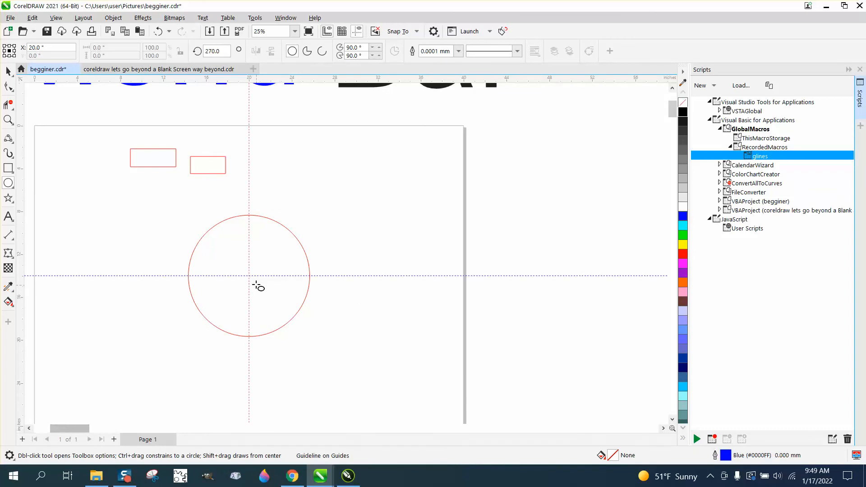
Assign the period (.) shortcut key to the RecordedMacros.glines macro in the customization options.
right_click(756, 157)
click(772, 201)
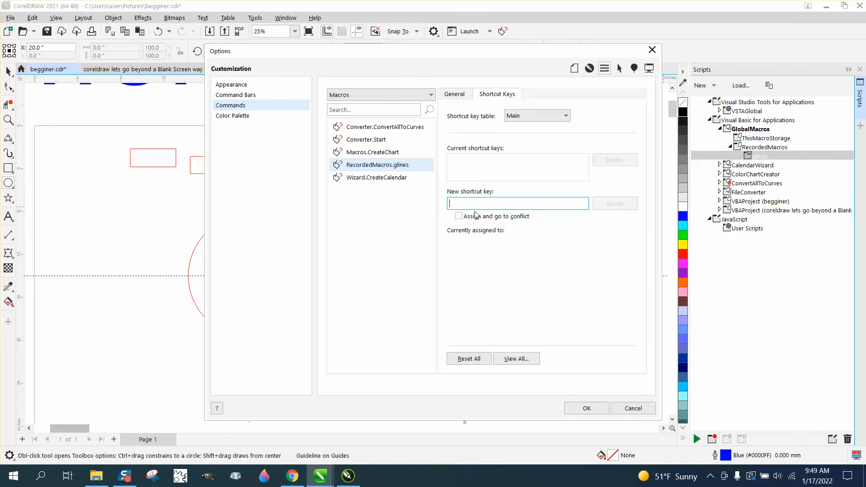
key(q)
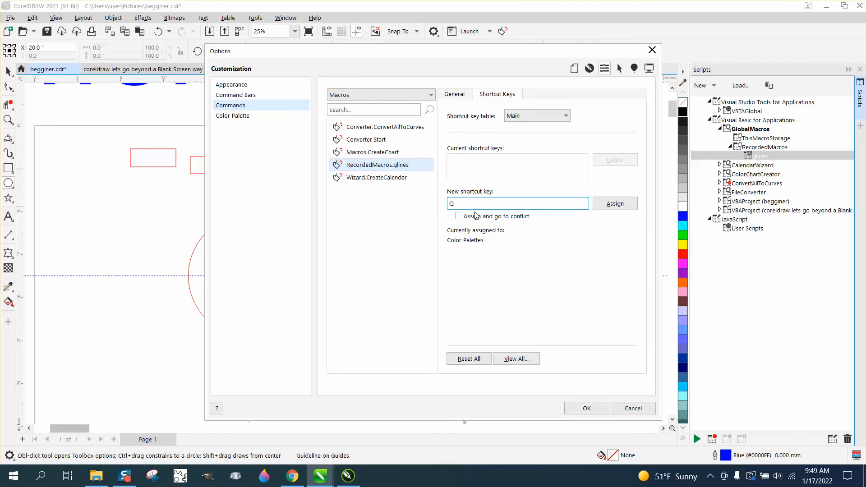
key(BackSpace)
key(period)
click(616, 204)
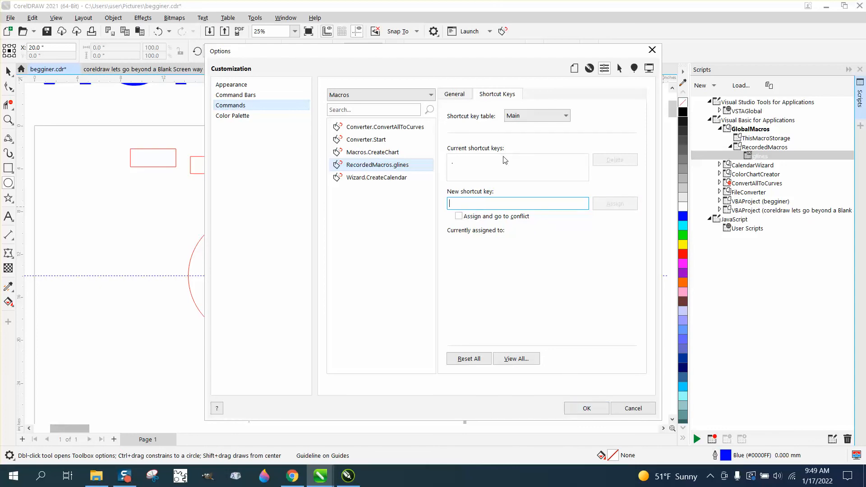
click(585, 408)
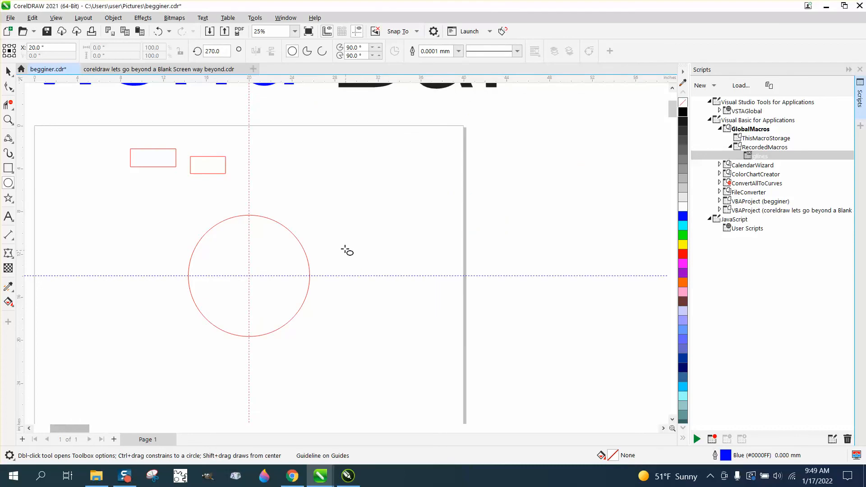
Delete both guidelines and restore them by running the glines macro with its new shortcut.
click(8, 70)
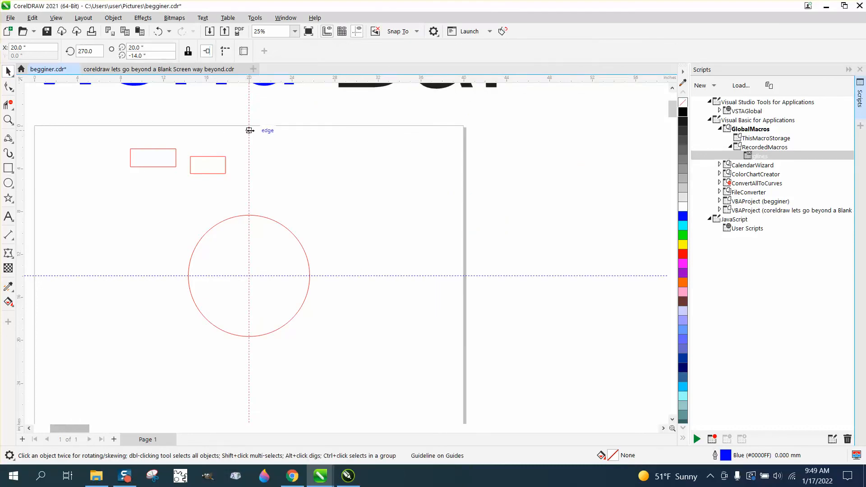
drag(250, 131, 419, 181)
key(Delete)
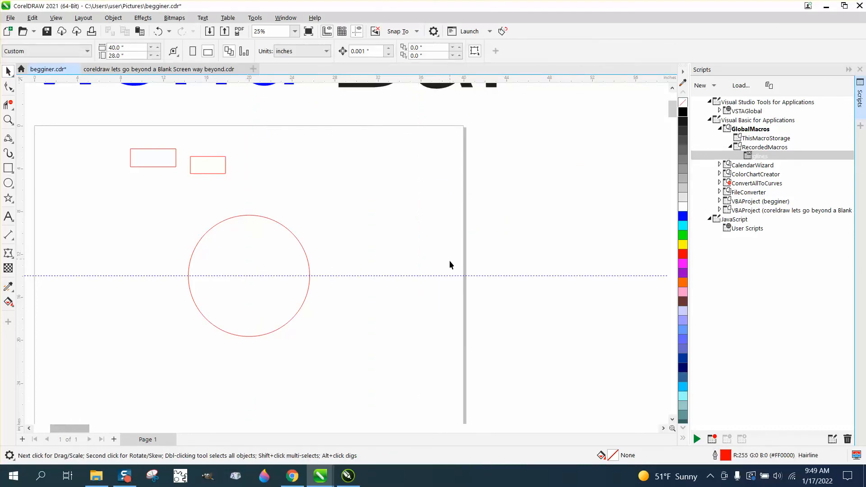
click(450, 275)
key(Delete)
key(alt+g)
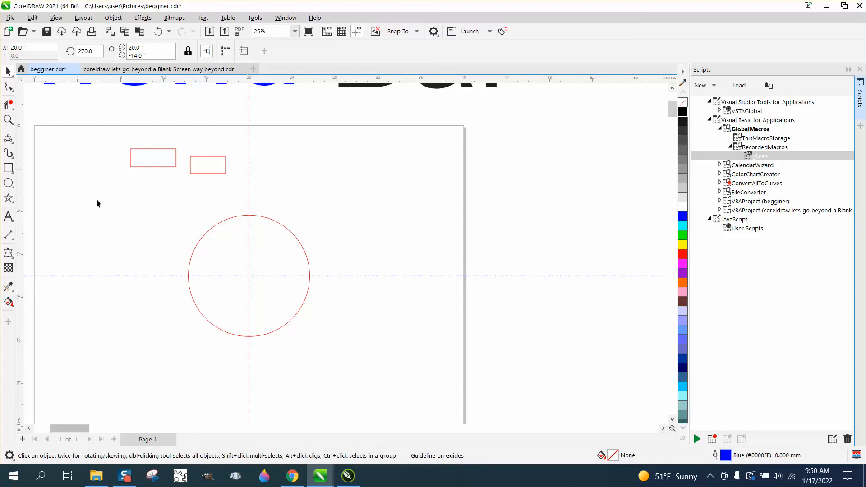
Try moving the large circle off center and undo the move.
click(9, 216)
click(62, 189)
key(F6)
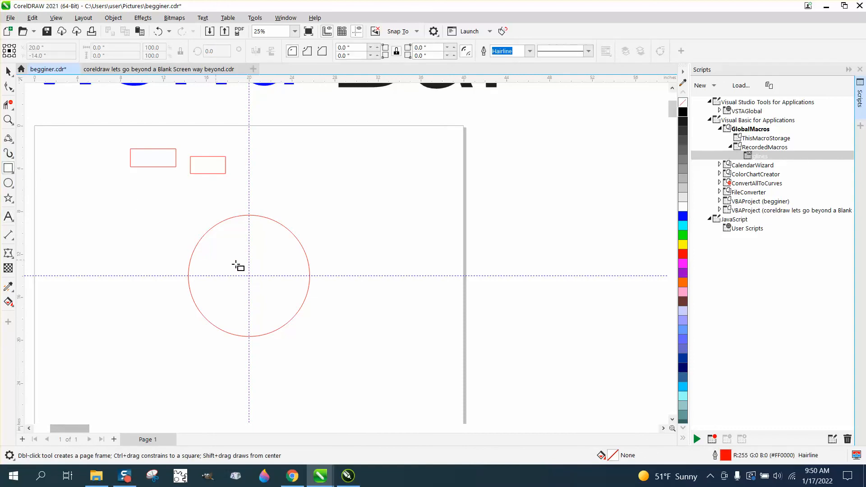
click(9, 71)
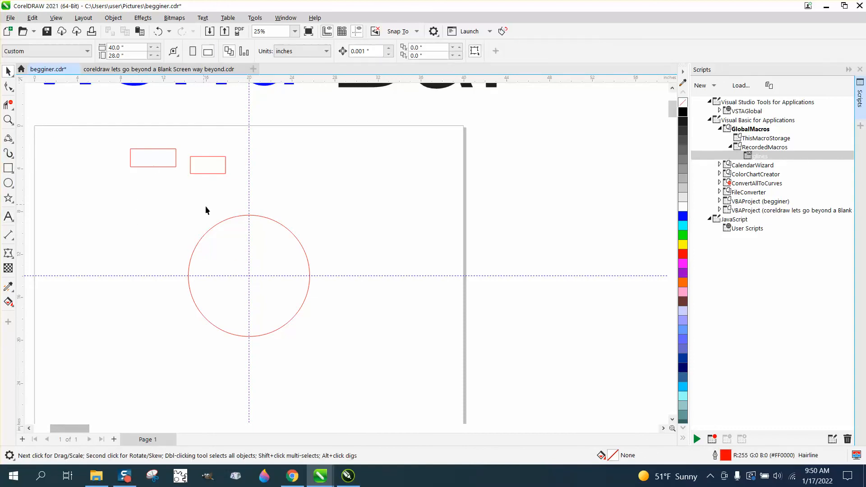
drag(285, 226, 351, 207)
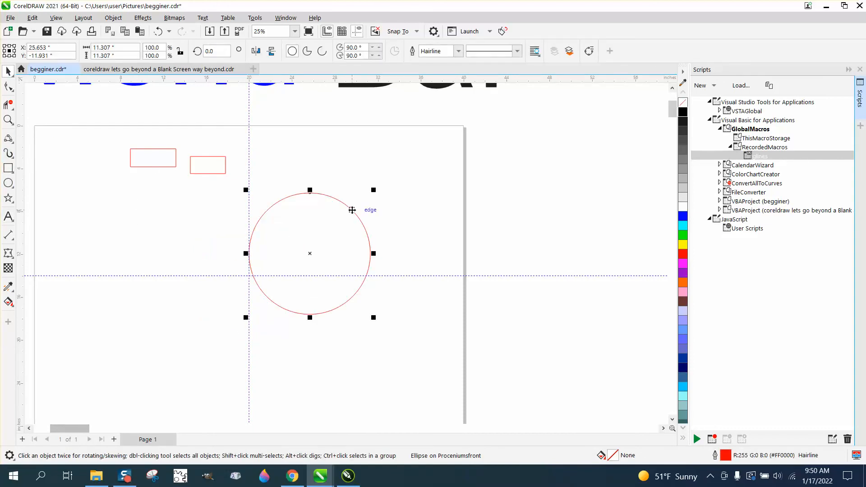
key(ctrl+z)
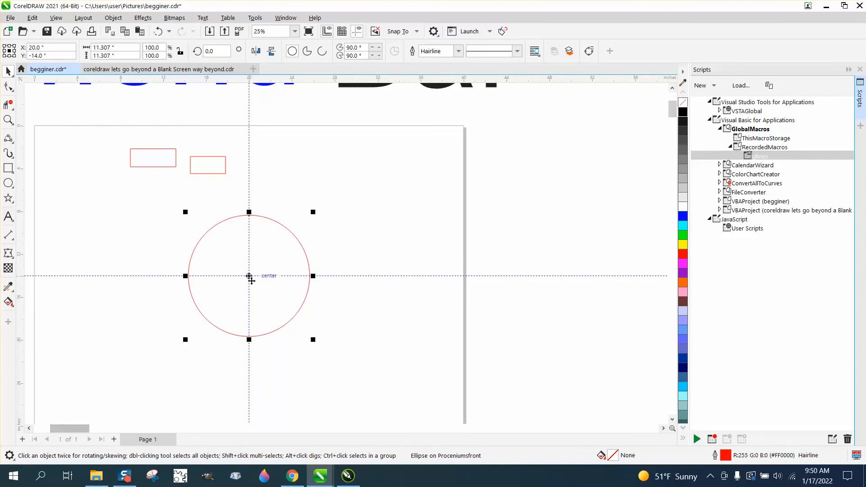
Draw a small circle about 1.9 inches across and center it on the page.
click(8, 183)
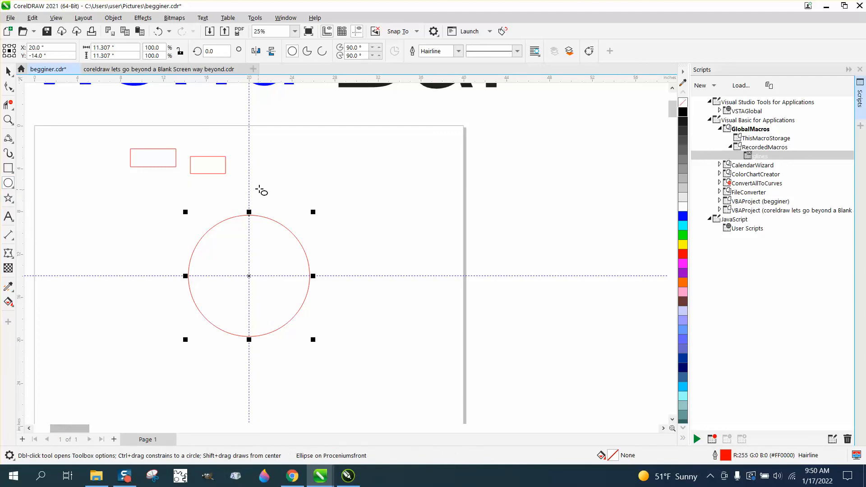
drag(287, 186, 272, 207)
key(p)
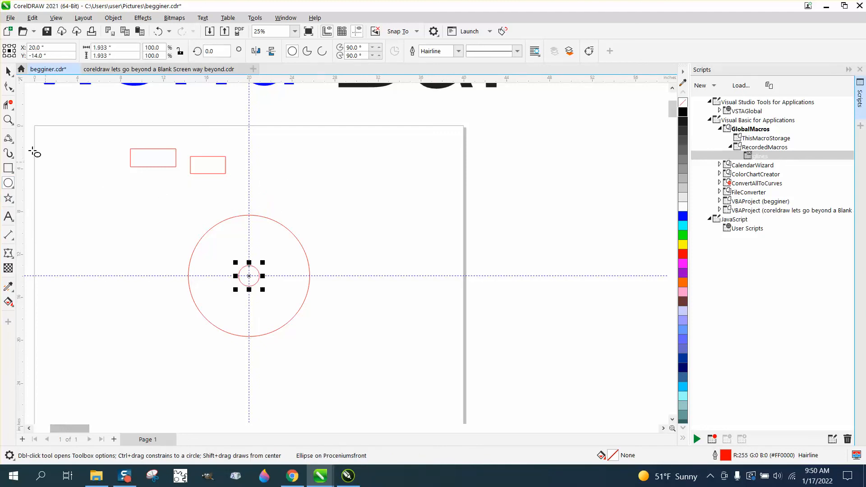
click(8, 71)
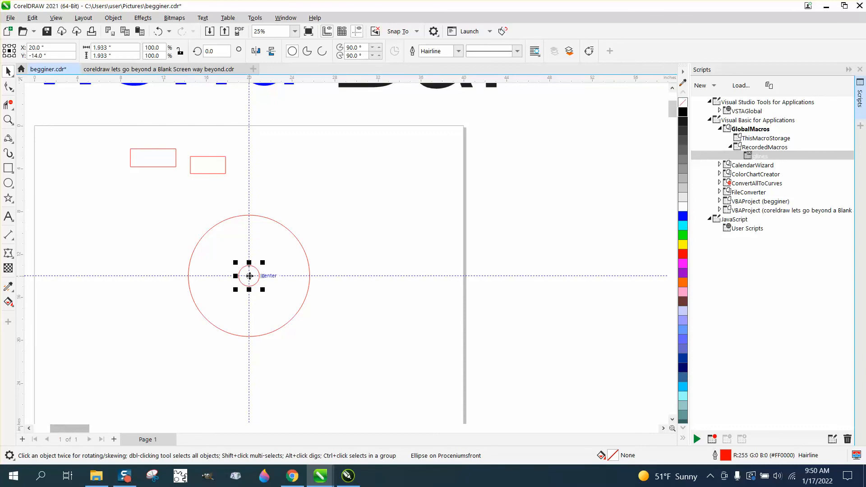
Move the small circle up so its center sits on the top edge of the large circle.
mouse_move(249, 275)
mouse_down()
mouse_move(250, 215)
mouse_move(249, 274)
mouse_up()
click(250, 215)
click(321, 218)
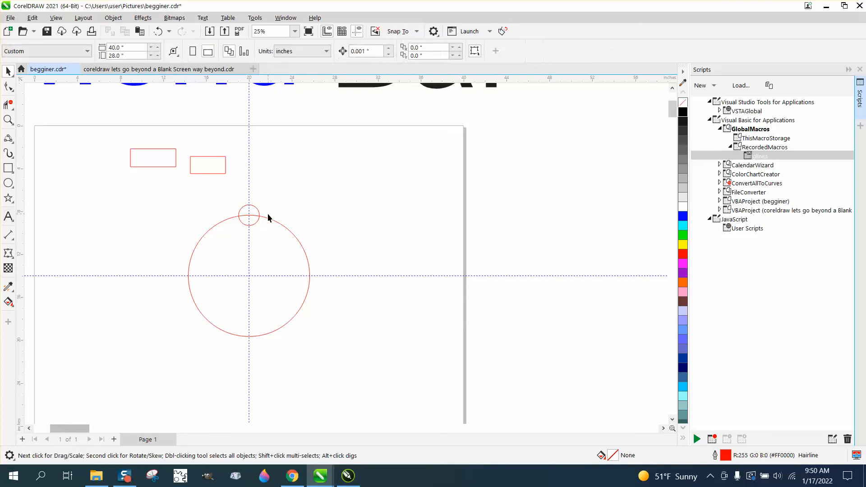
Rotate the small circle 45° around the large circle's center.
click(259, 213)
click(258, 214)
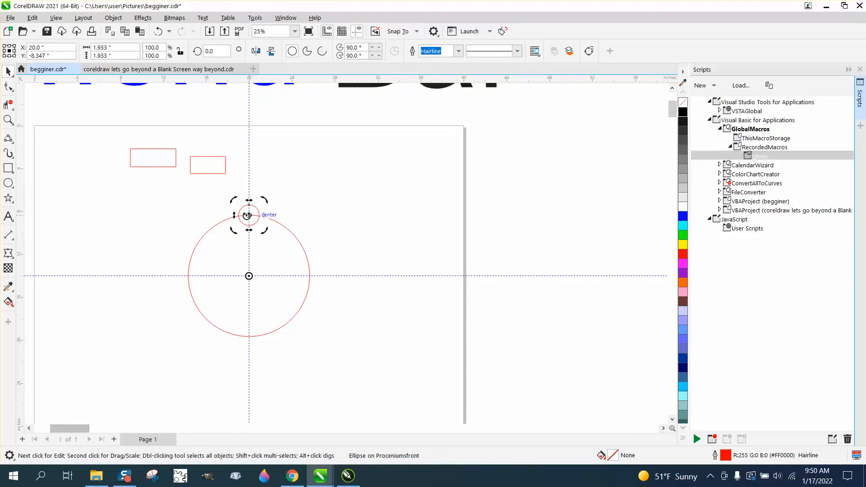
drag(264, 201, 217, 200)
drag(223, 52, 196, 59)
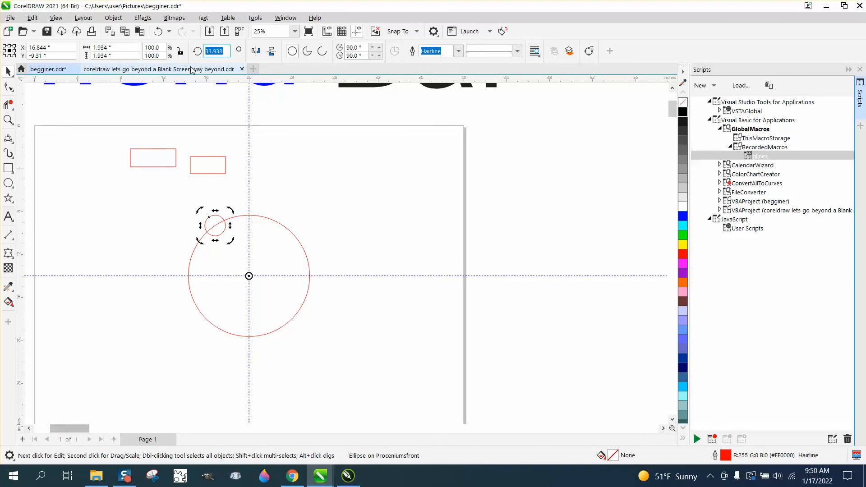
text(45)
key(Return)
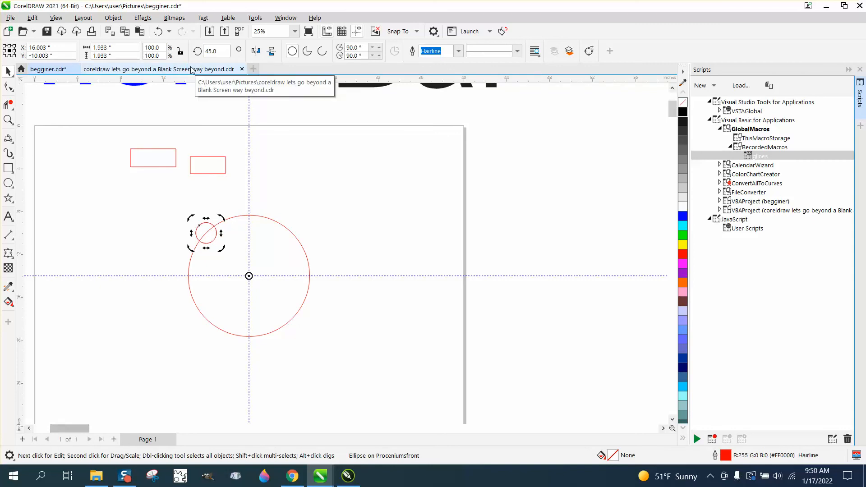
Apply a 45° rotation to a duplicate and repeat it to ring the large circle with eight small circles.
drag(224, 52, 191, 56)
text(90)
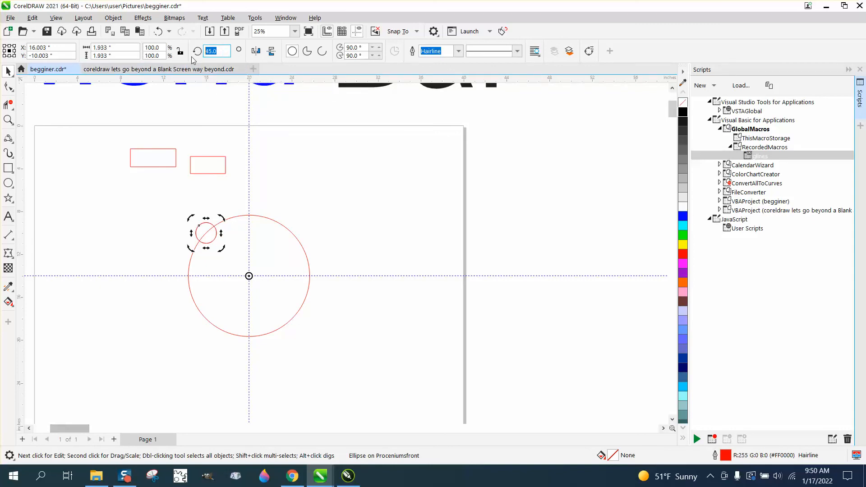
key(ctrl+Return)
key(ctrl+r)
key(ctrl+r)
key(ctrl+r)
key(ctrl+r)
key(ctrl+r)
key(ctrl+r)
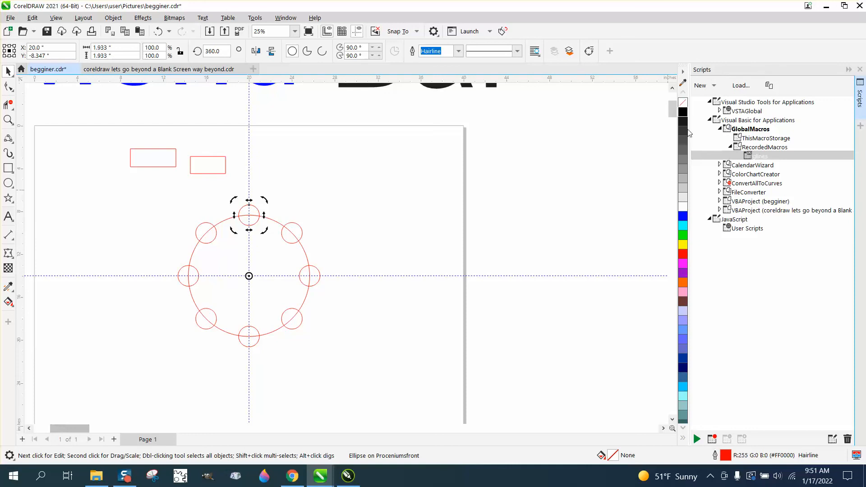
Delete the horizontal and vertical guidelines, then delete all the shapes on the page.
click(518, 276)
key(Delete)
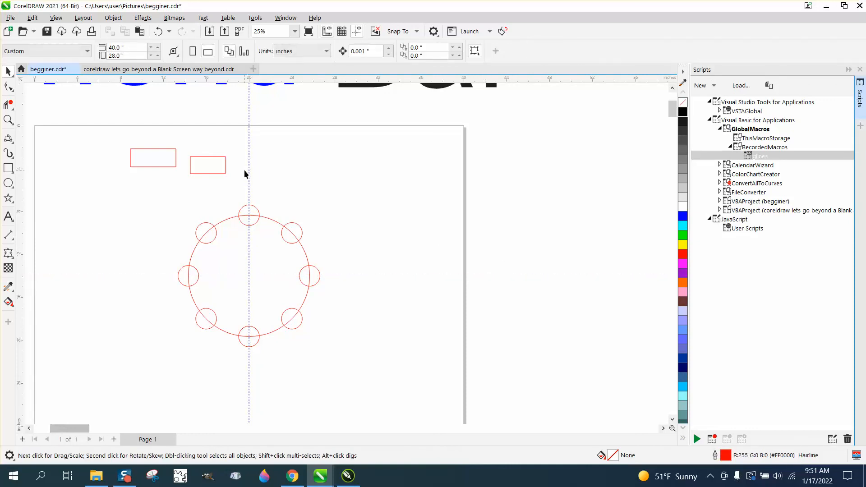
click(248, 174)
key(Delete)
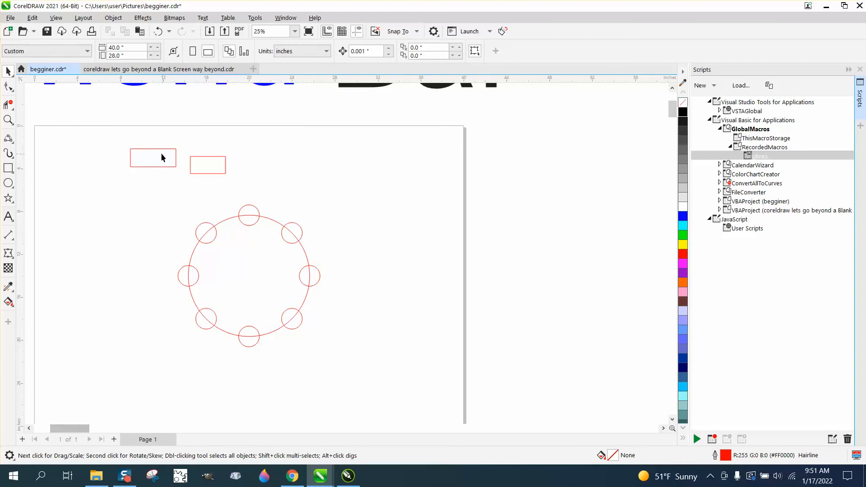
drag(343, 335, 344, 335)
key(Delete)
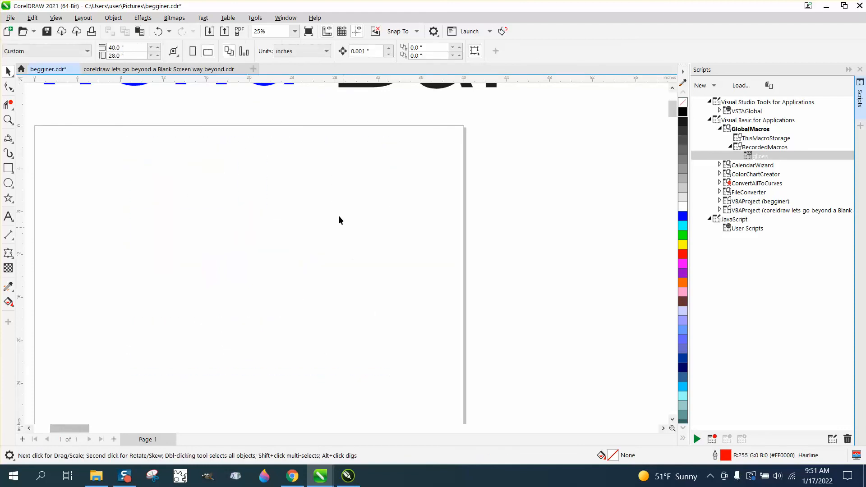
Open the Color Management settings dialog to review it, then close it.
click(255, 18)
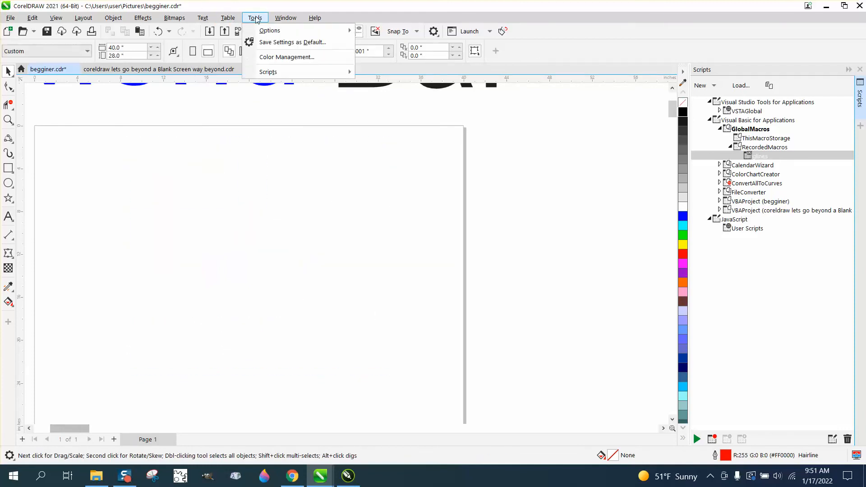
click(285, 58)
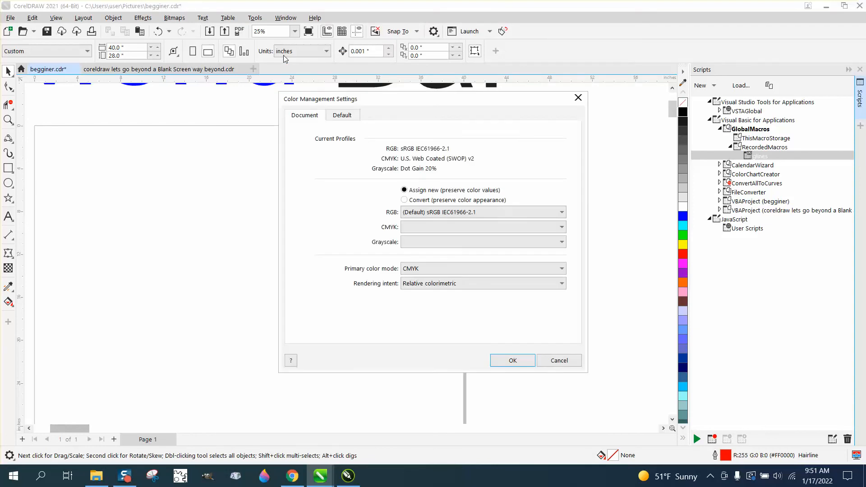
click(577, 99)
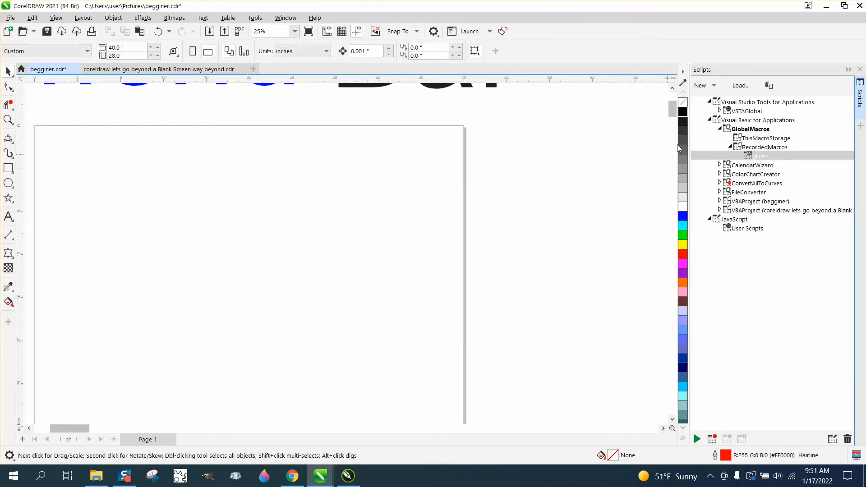
scroll(494, 149, down, 4)
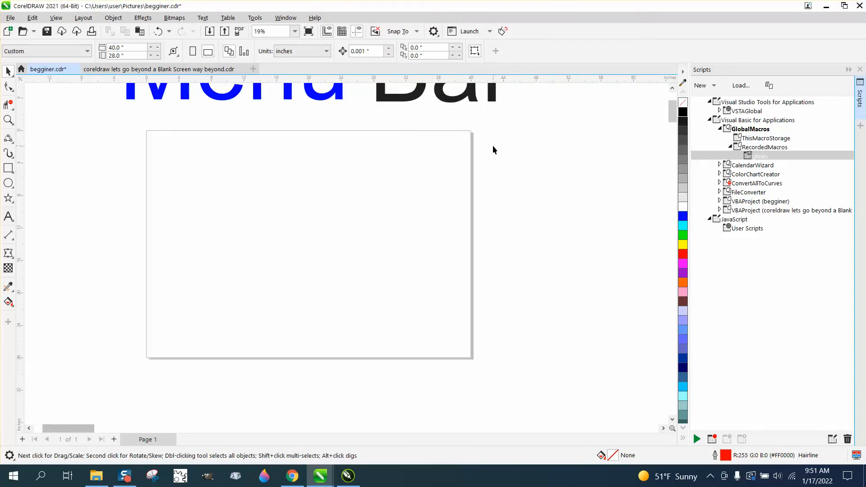
click(8, 120)
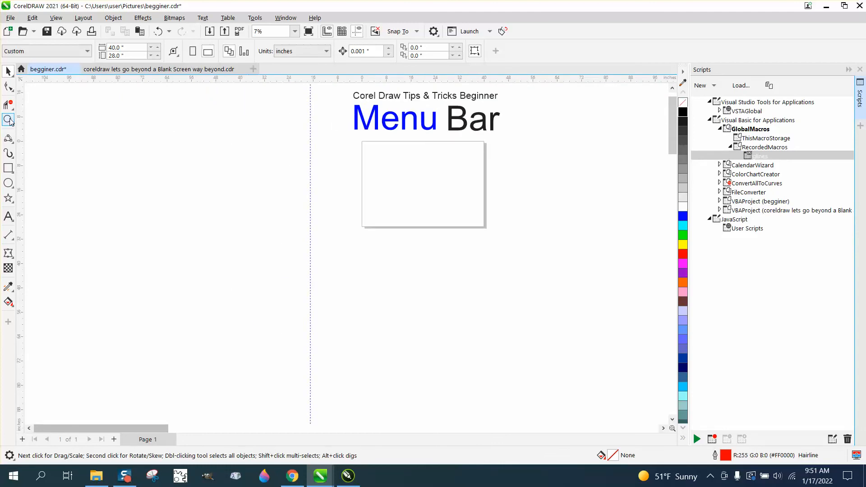
drag(346, 90, 513, 147)
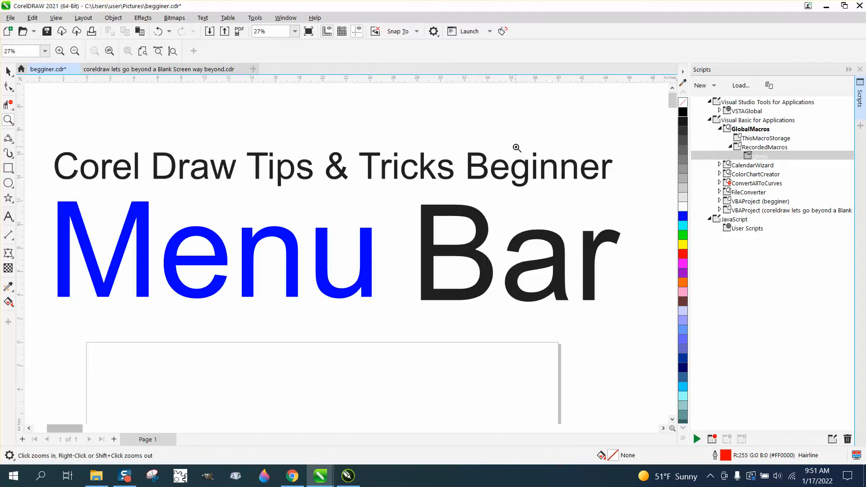